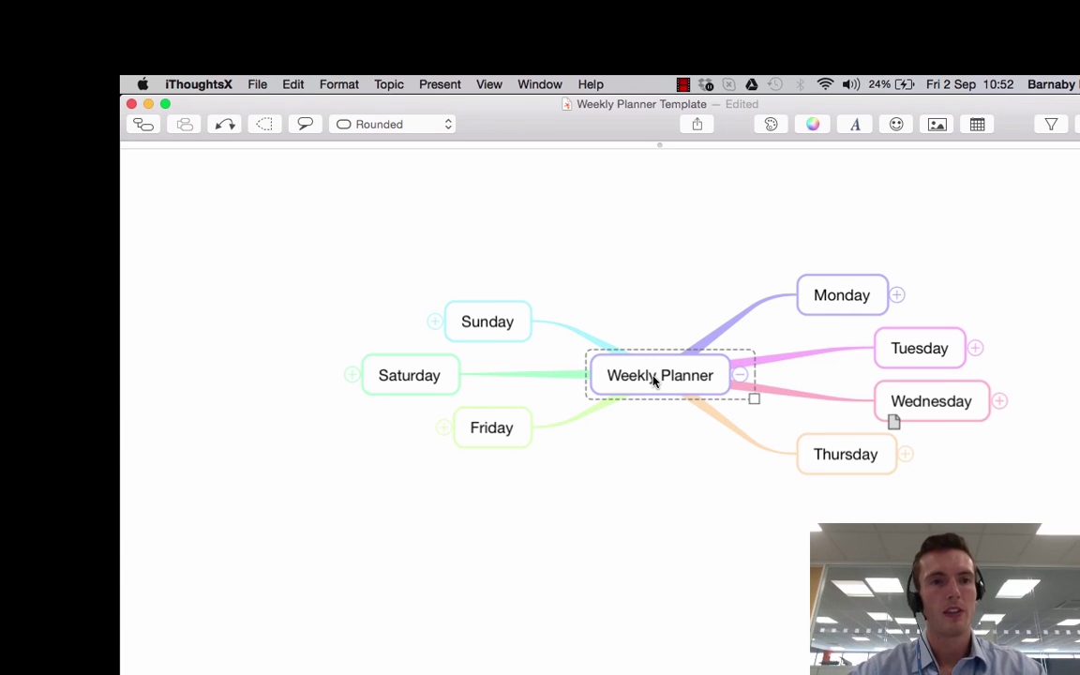
# Open the Share sheet for the Weekly Planner map with the native iThoughts (.itmz) format selected.
pyautogui.click(258, 84)
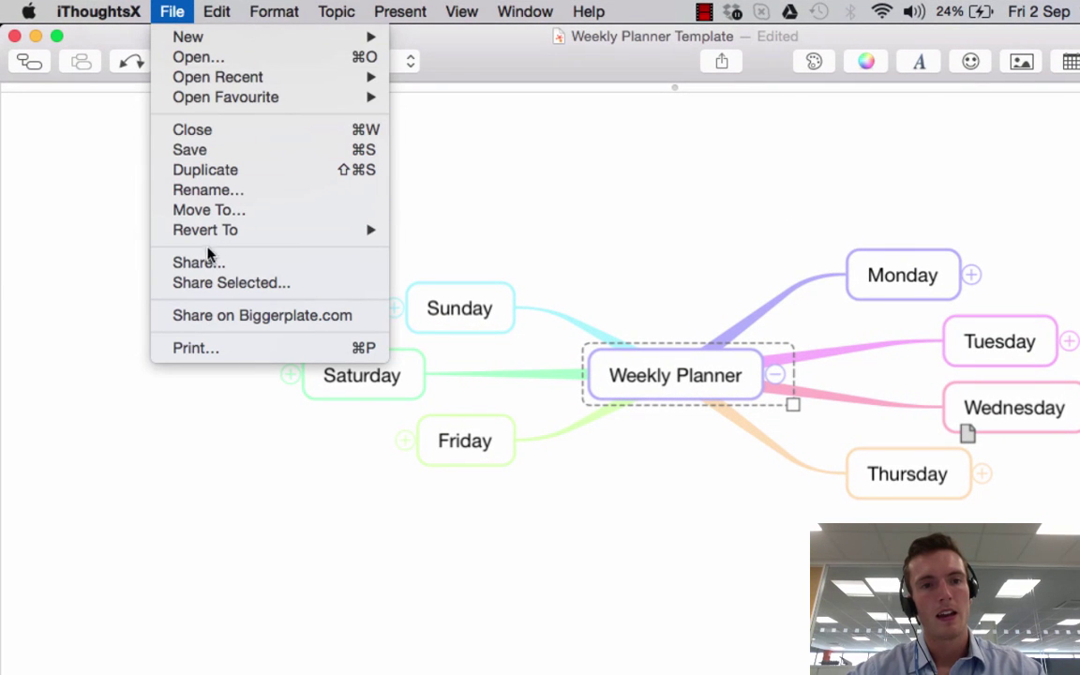
pyautogui.click(210, 270)
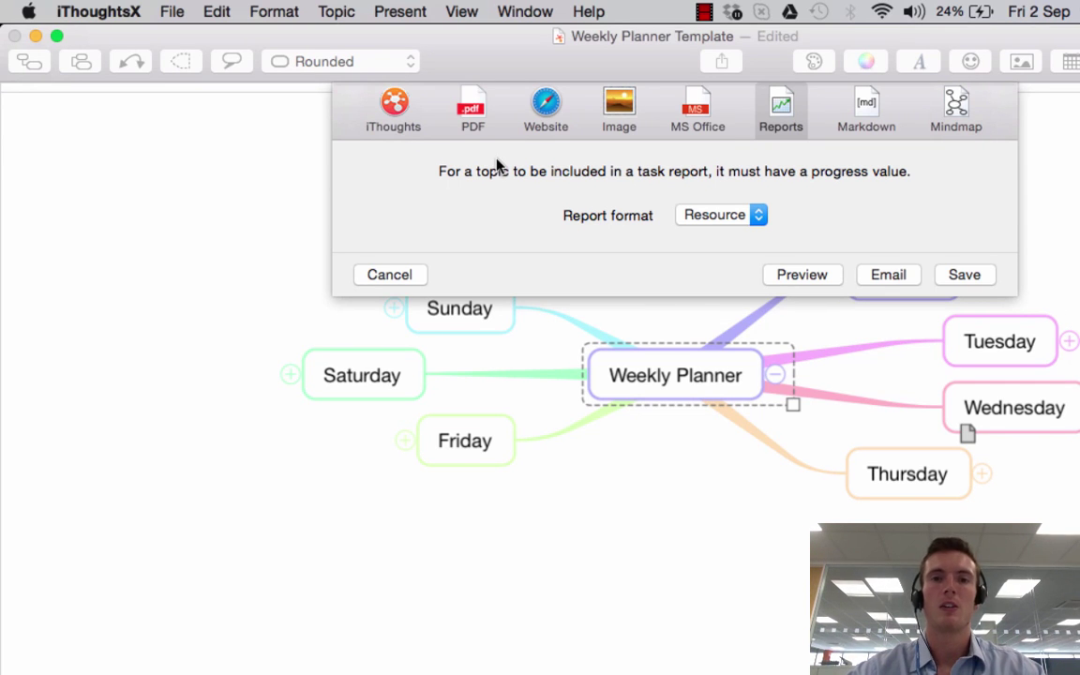
pyautogui.click(395, 105)
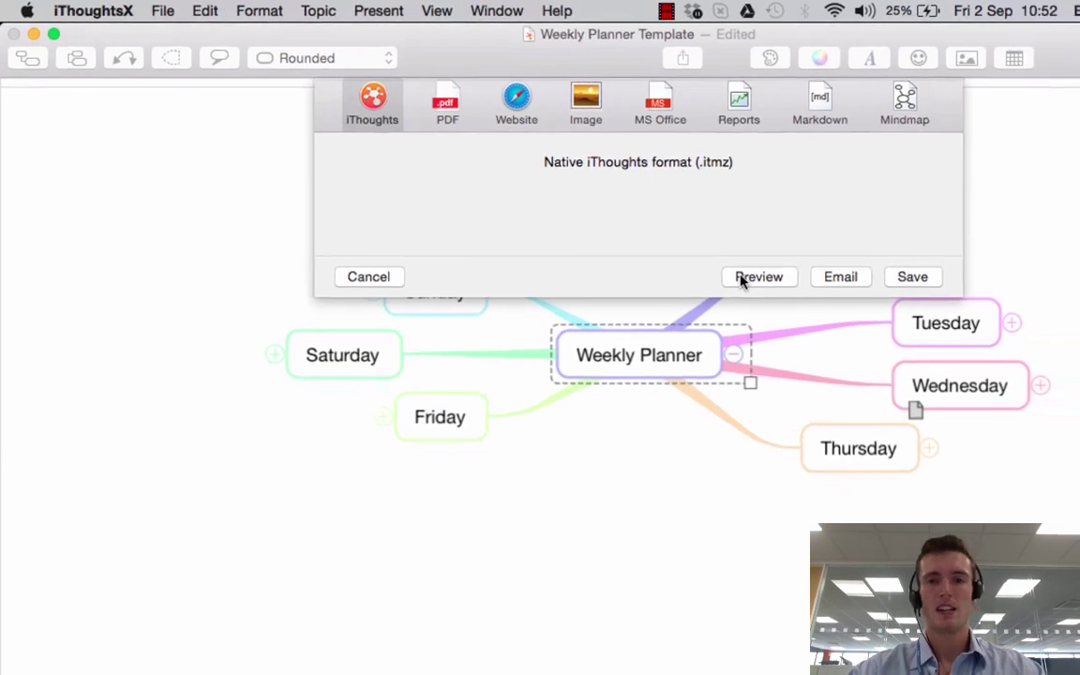
pyautogui.click(741, 277)
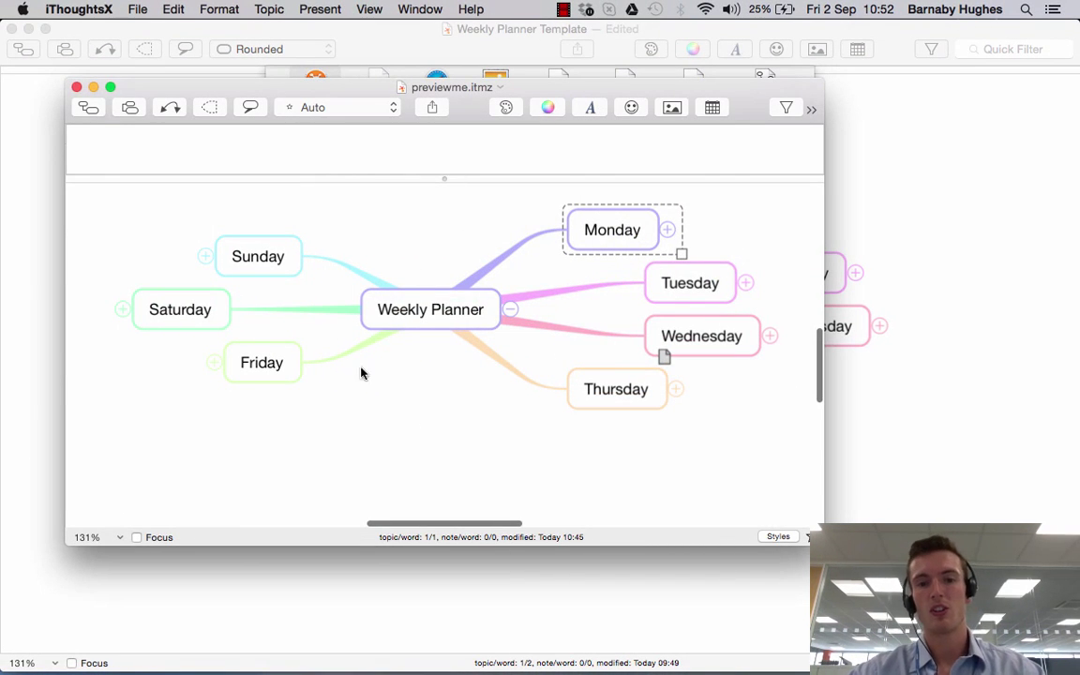
pyautogui.click(76, 86)
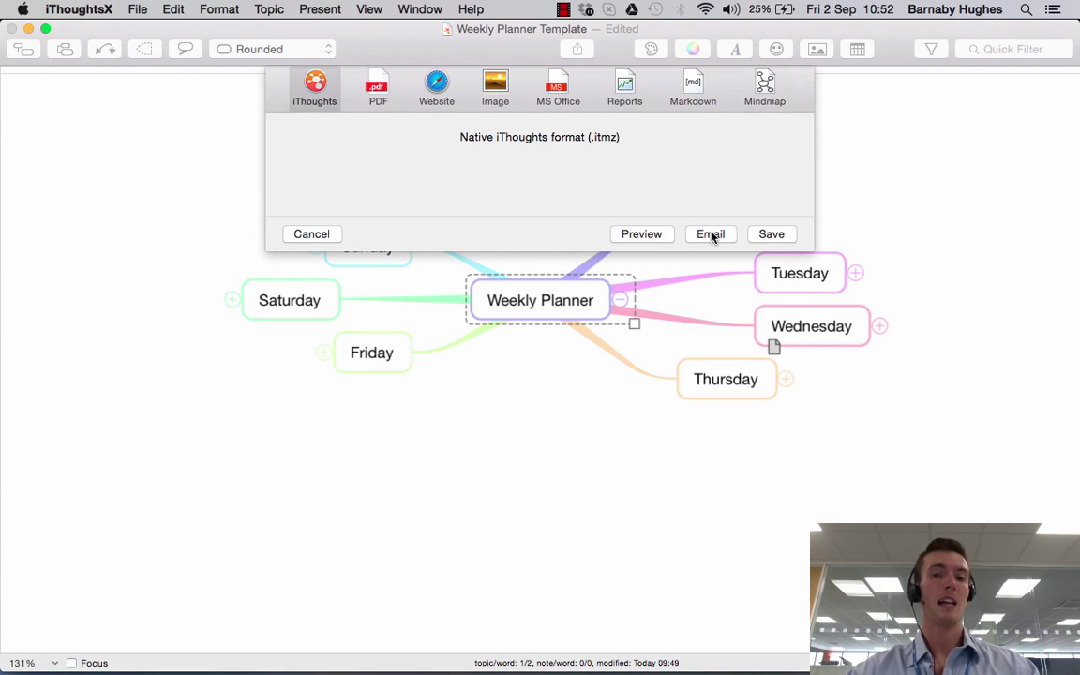
# Switch the export to PDF (US Letter, Single Page) and check previewme.pdf in Preview.
pyautogui.click(388, 85)
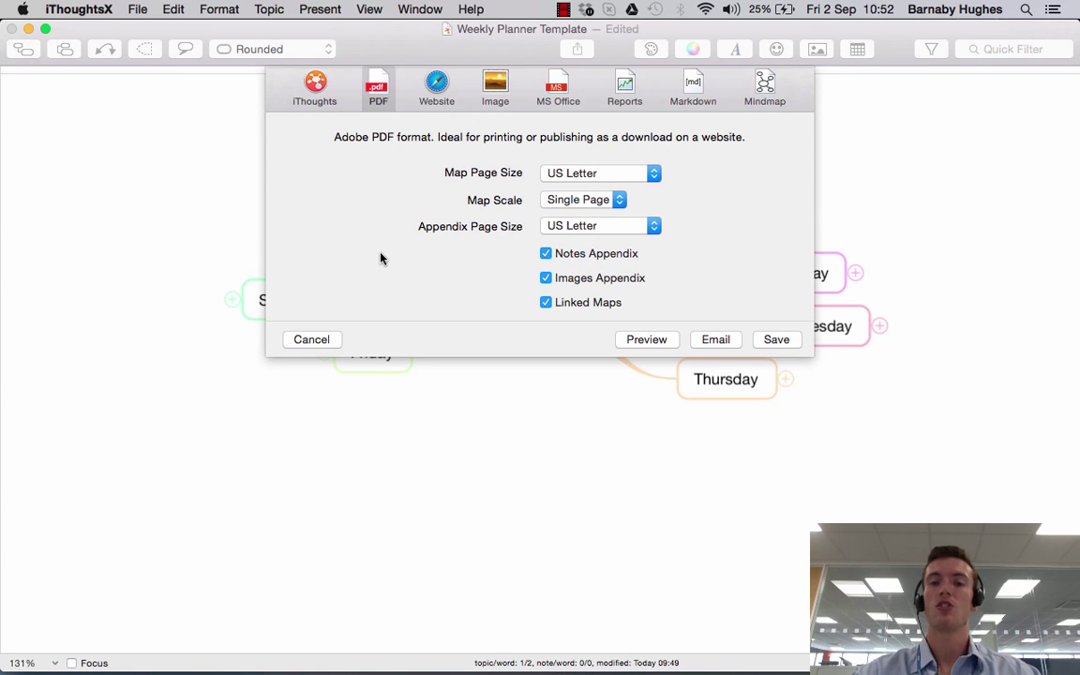
pyautogui.click(645, 340)
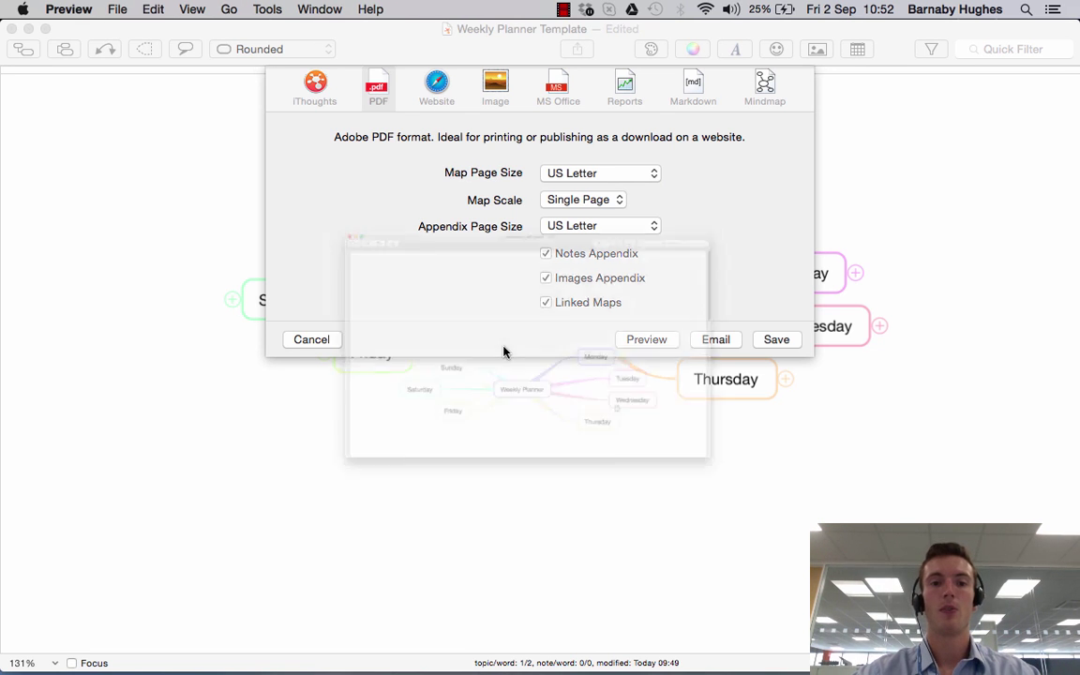
pyautogui.scroll(-3, 503, 350)
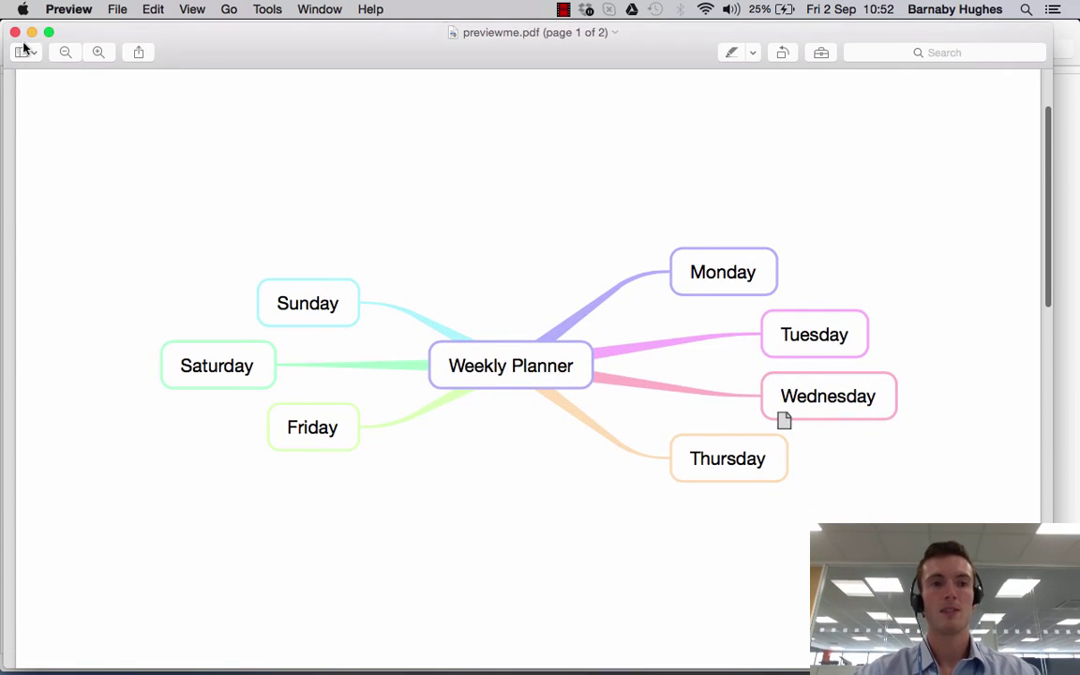
pyautogui.click(15, 32)
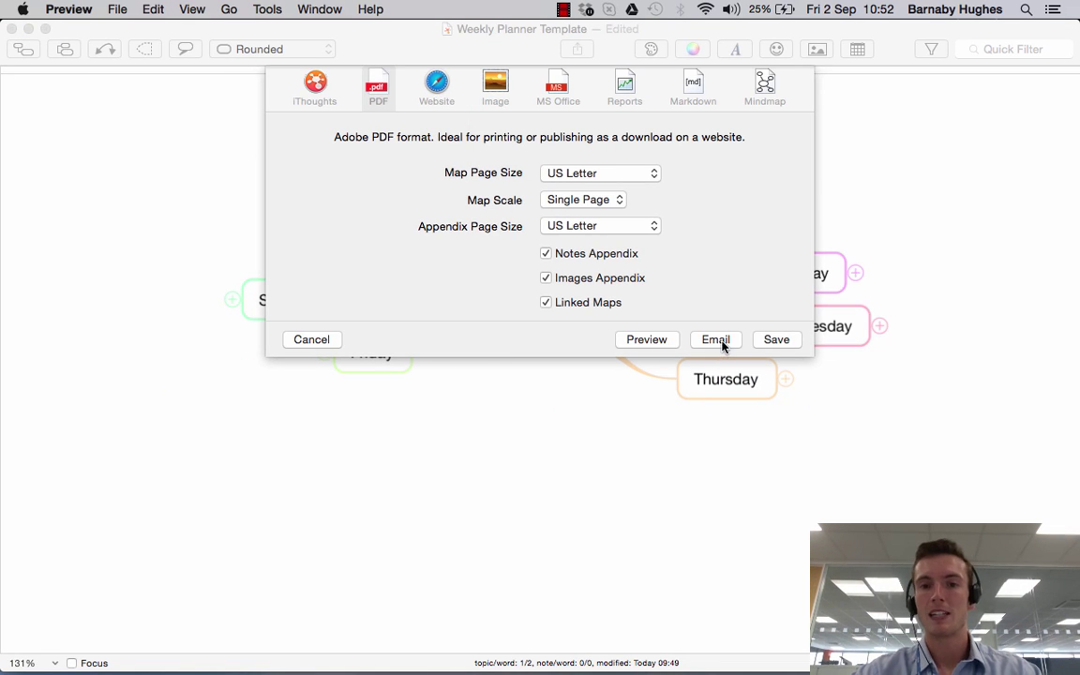
# Select the Website format and preview it, generating the previewme 3 HTML folder.
pyautogui.click(434, 82)
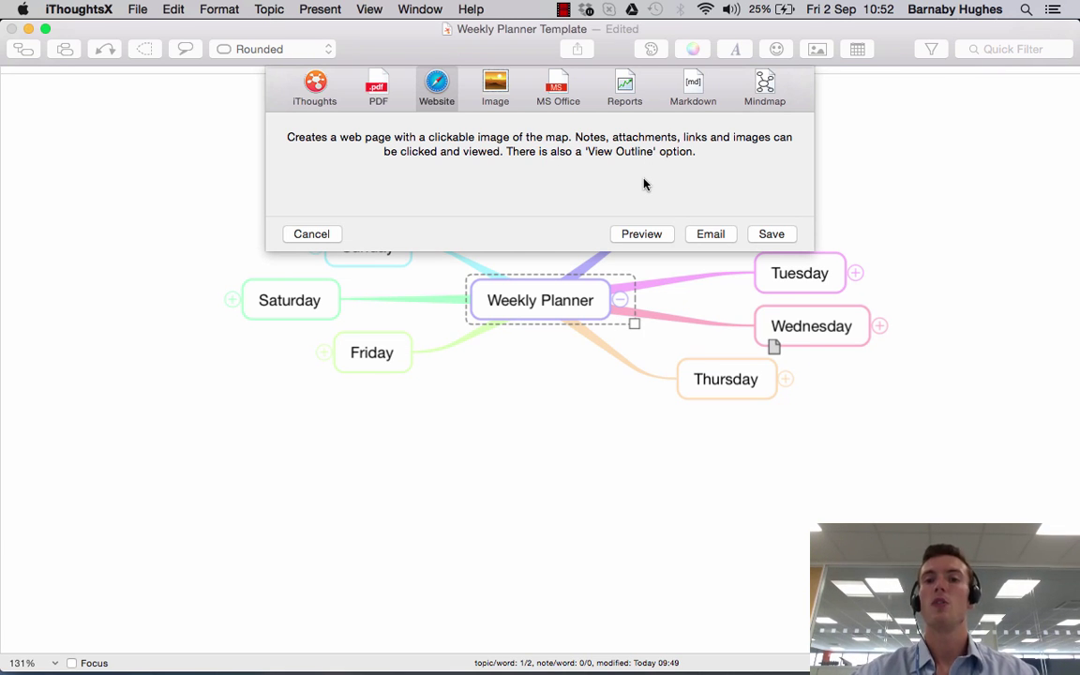
pyautogui.click(643, 234)
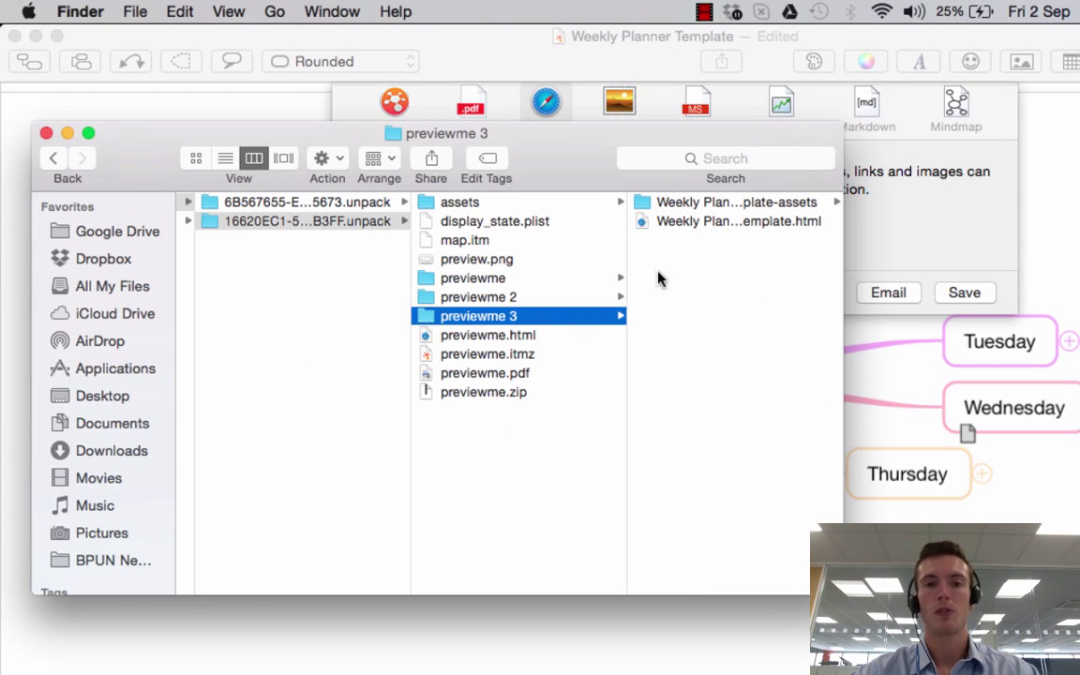
# Open the Weekly Planner Template .html file from previewme 3 in Safari.
pyautogui.doubleClick(714, 224)
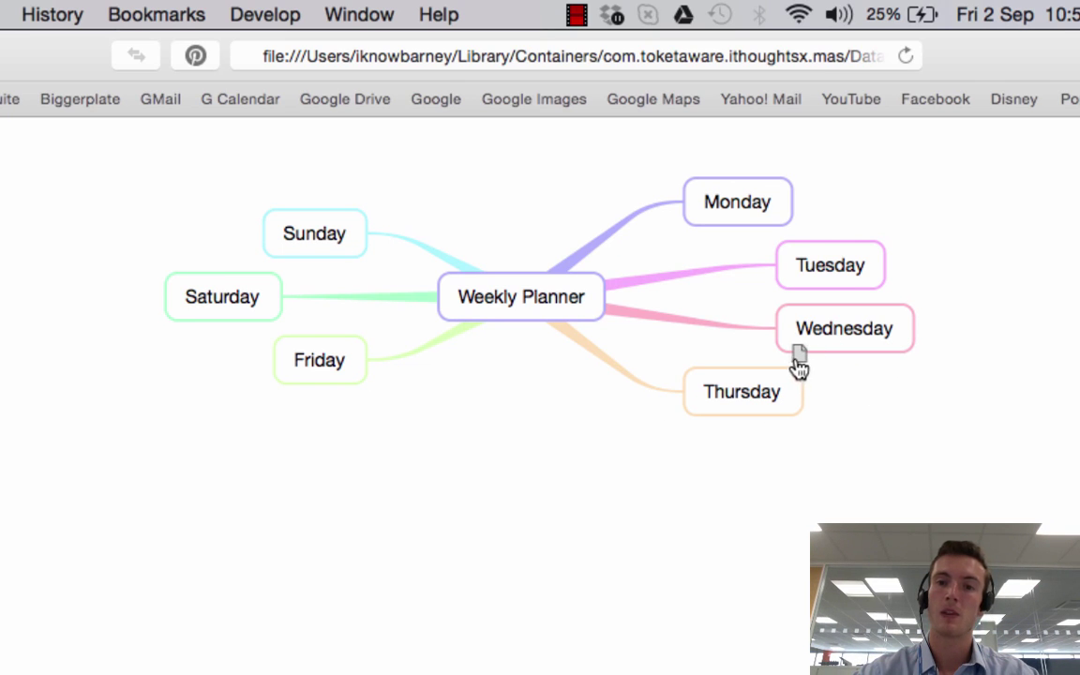
# View Wednesday's 'This is a note' page, go back to the map, and close Safari.
pyautogui.moveTo(802, 360)
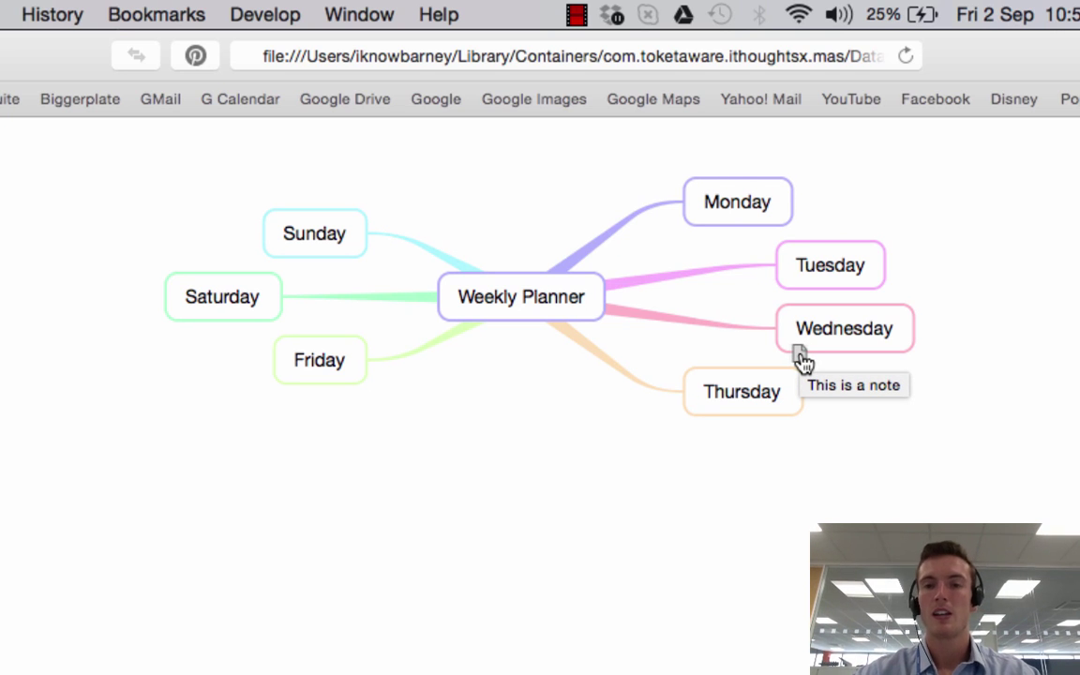
pyautogui.click(802, 361)
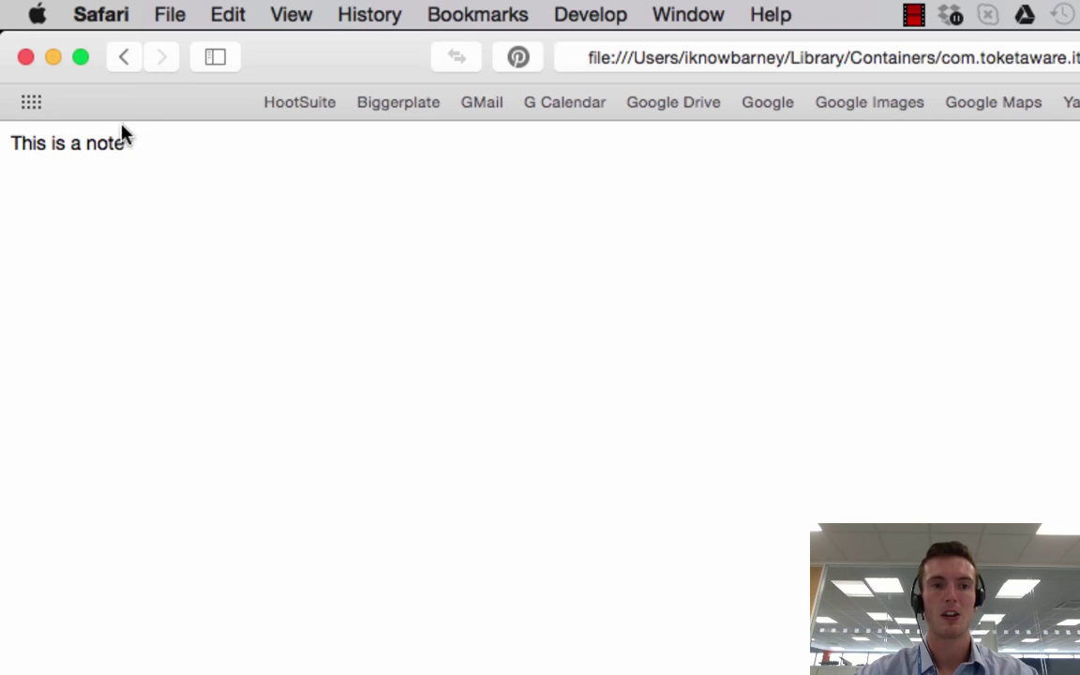
pyautogui.click(128, 67)
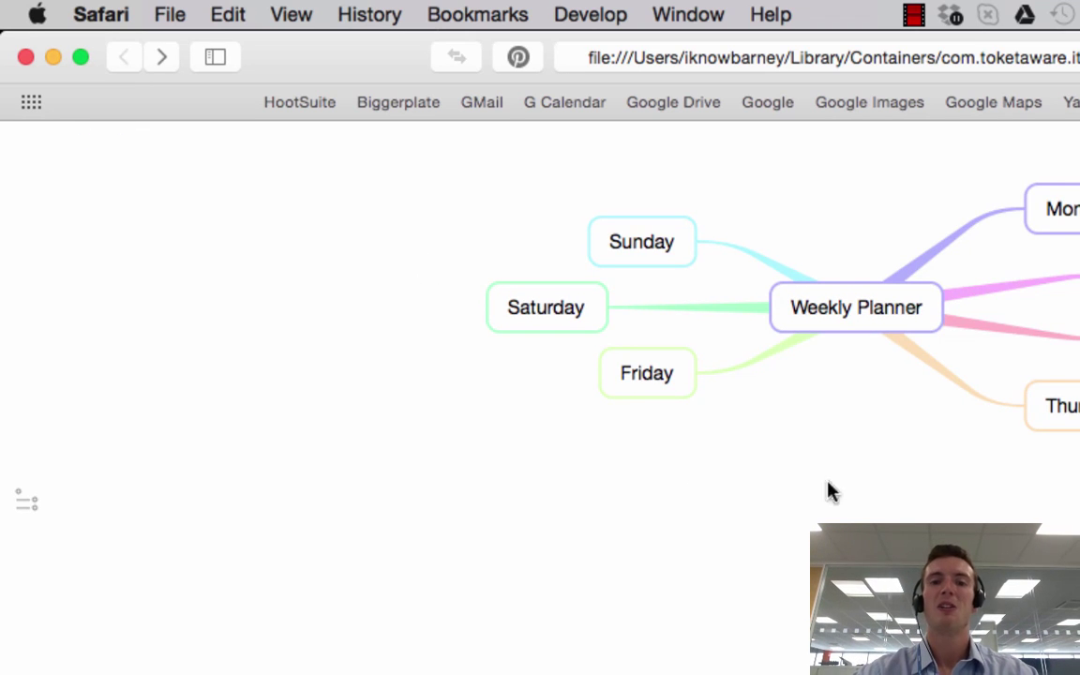
pyautogui.click(25, 57)
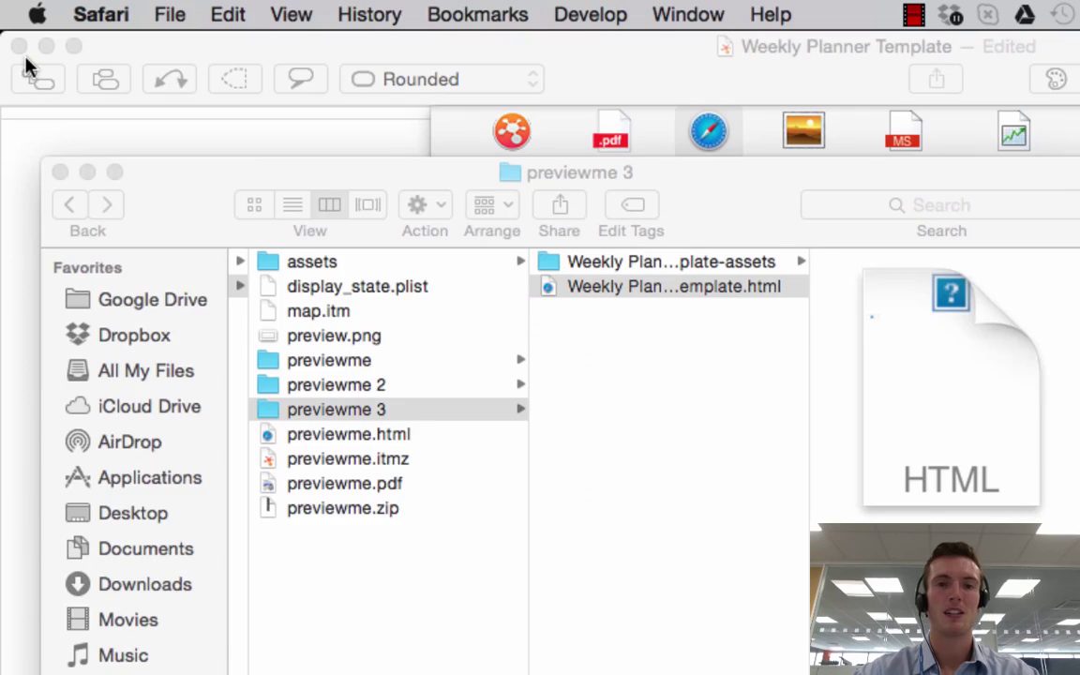
# Close previewme 3 and step through Image and MS Office formats to Microsoft Project (.xml).
pyautogui.click(59, 172)
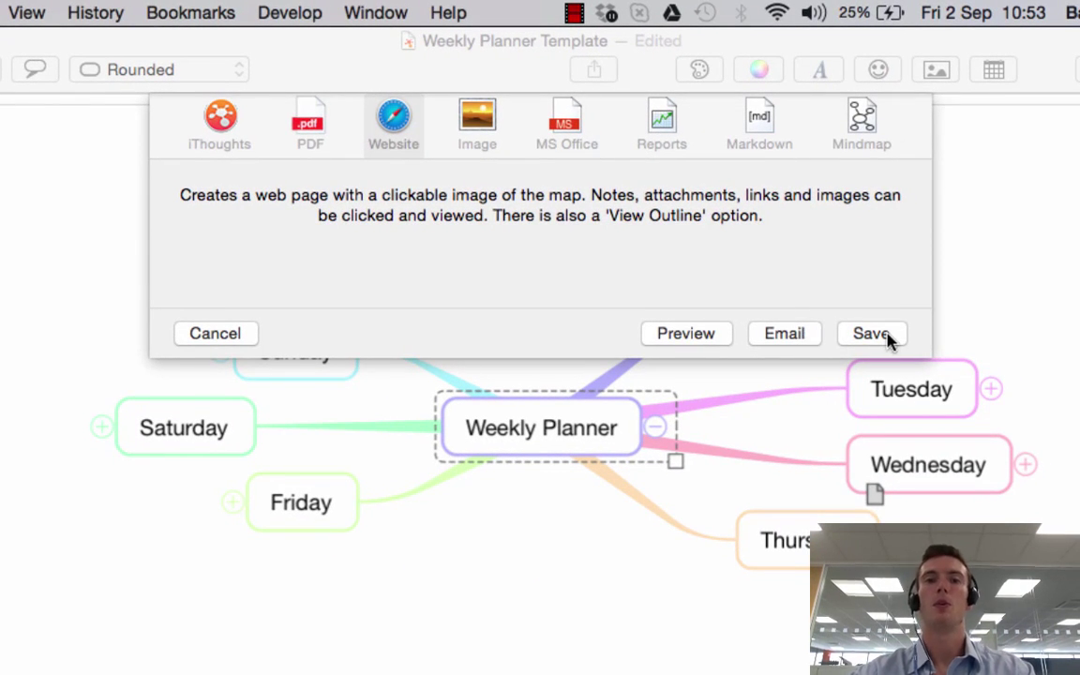
pyautogui.click(480, 122)
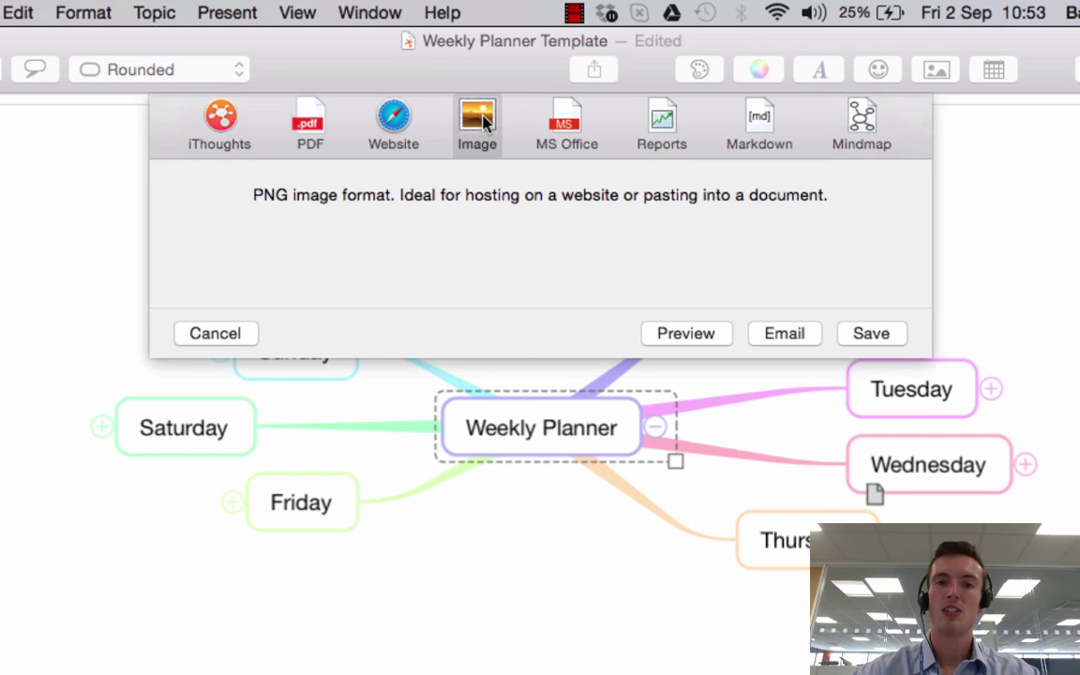
pyautogui.click(561, 117)
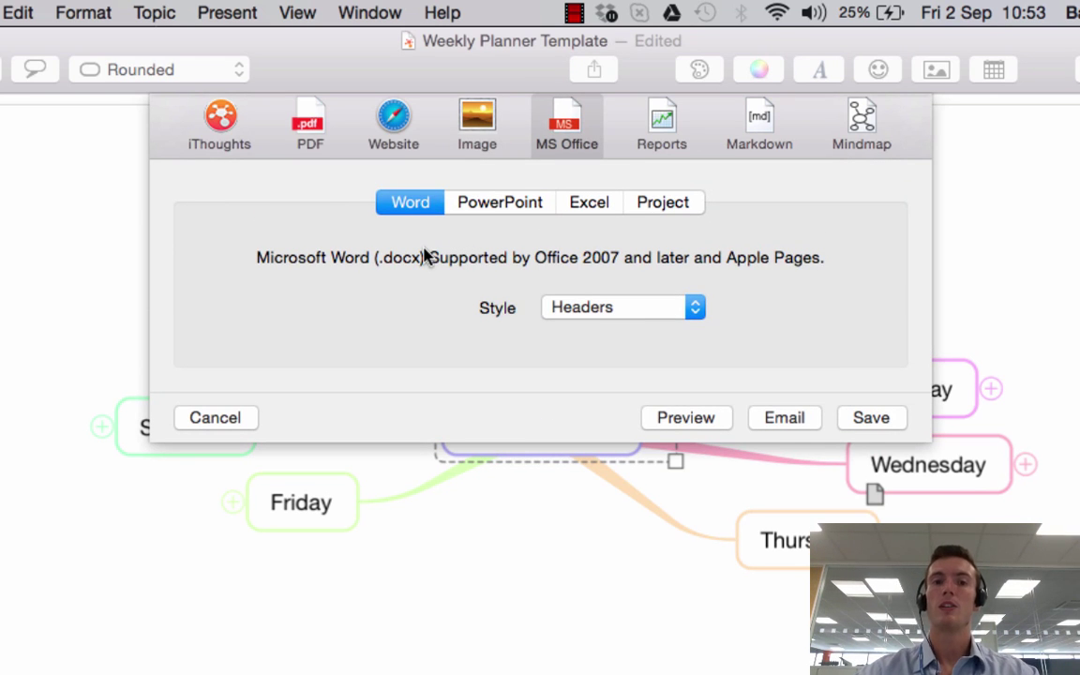
pyautogui.click(497, 201)
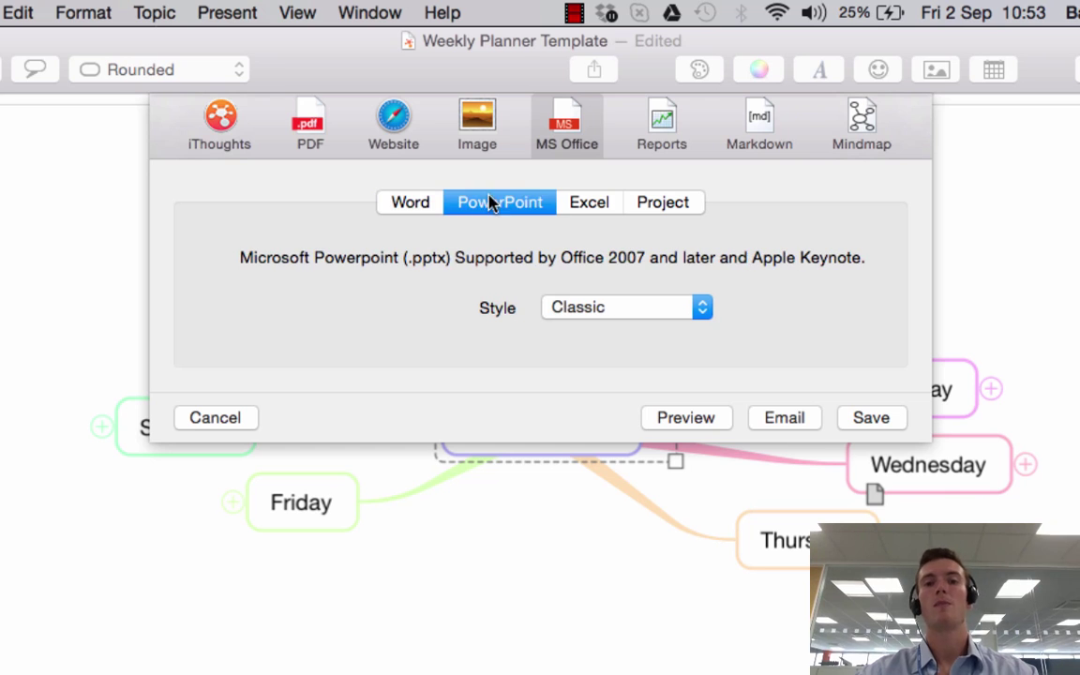
pyautogui.click(603, 209)
pyautogui.click(663, 213)
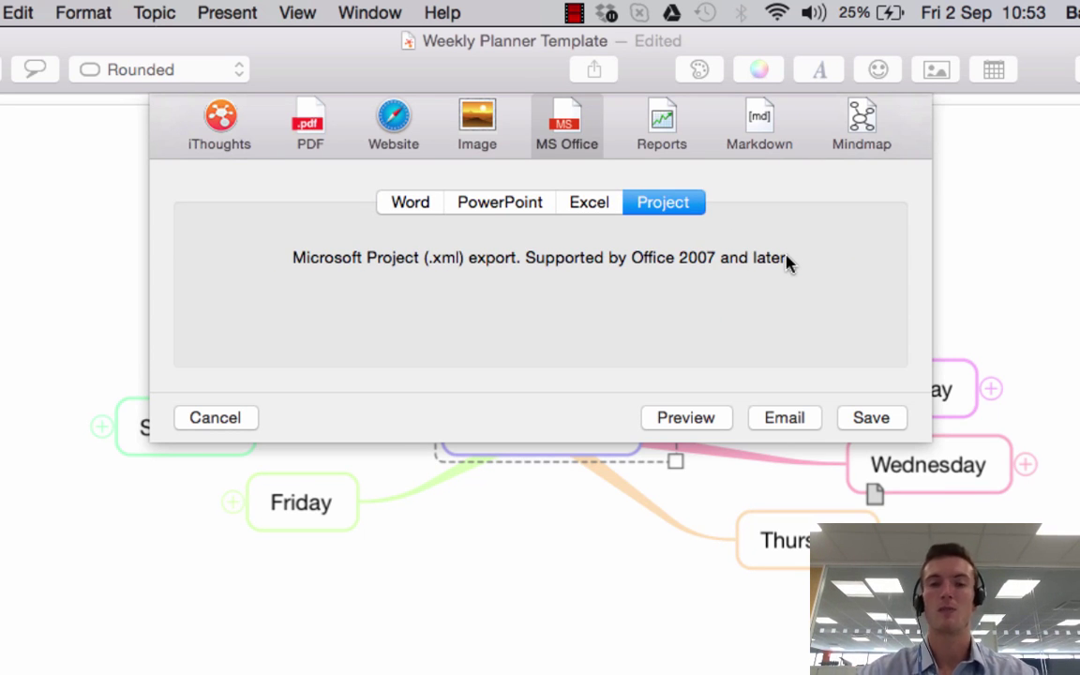
# Choose the Reports format with Project report format and preview the task report.
pyautogui.click(662, 122)
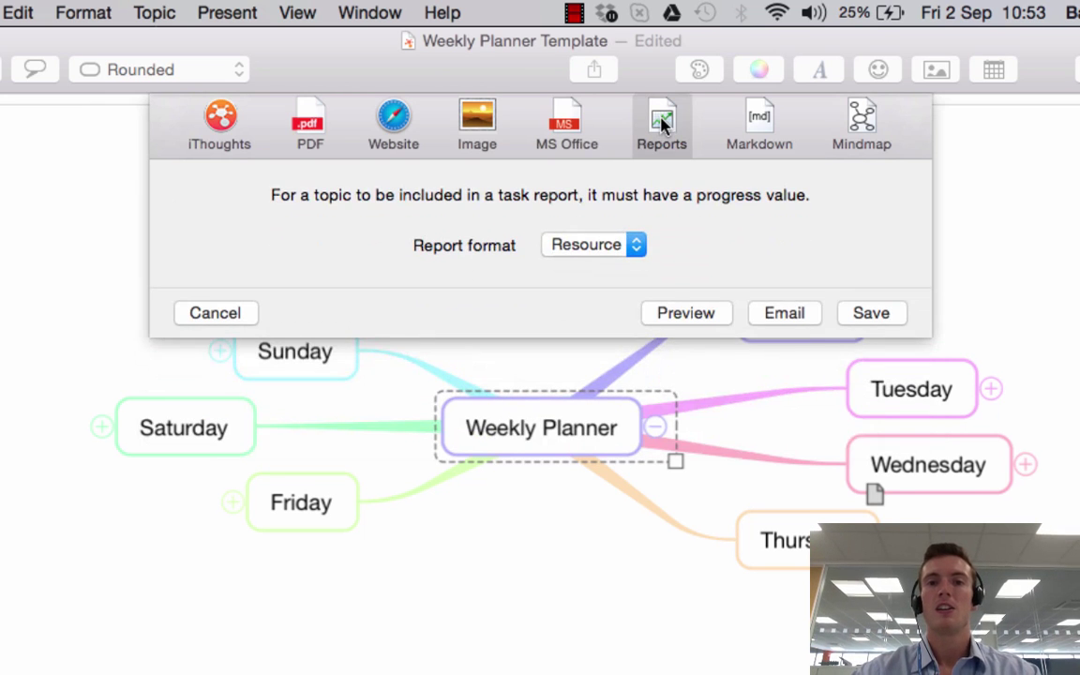
pyautogui.click(637, 247)
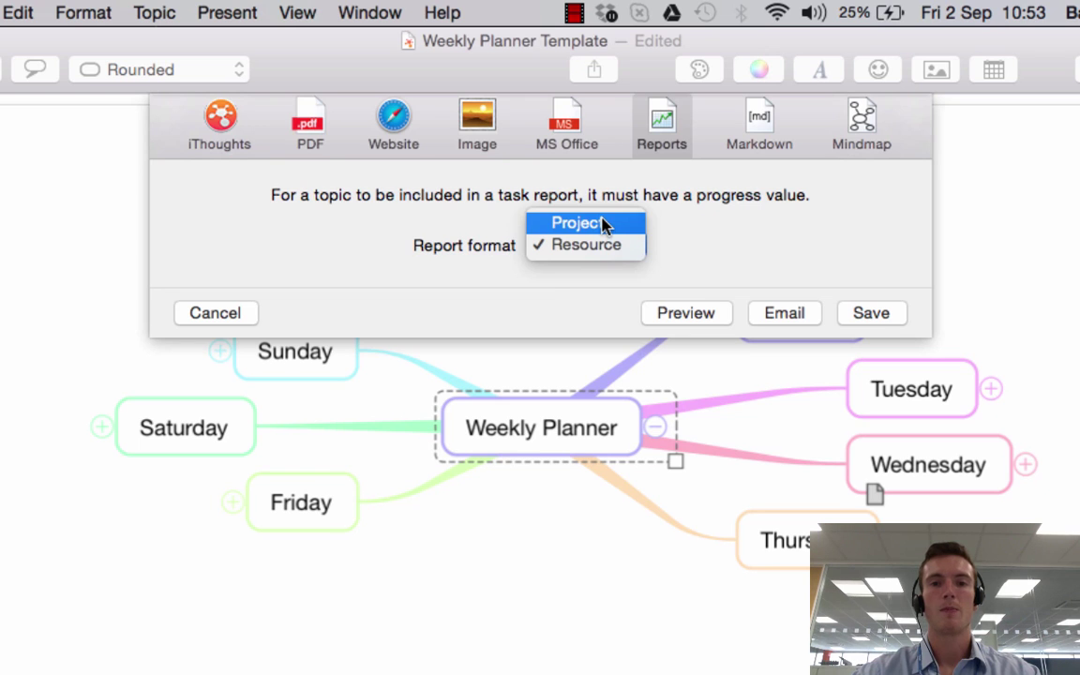
pyautogui.click(604, 225)
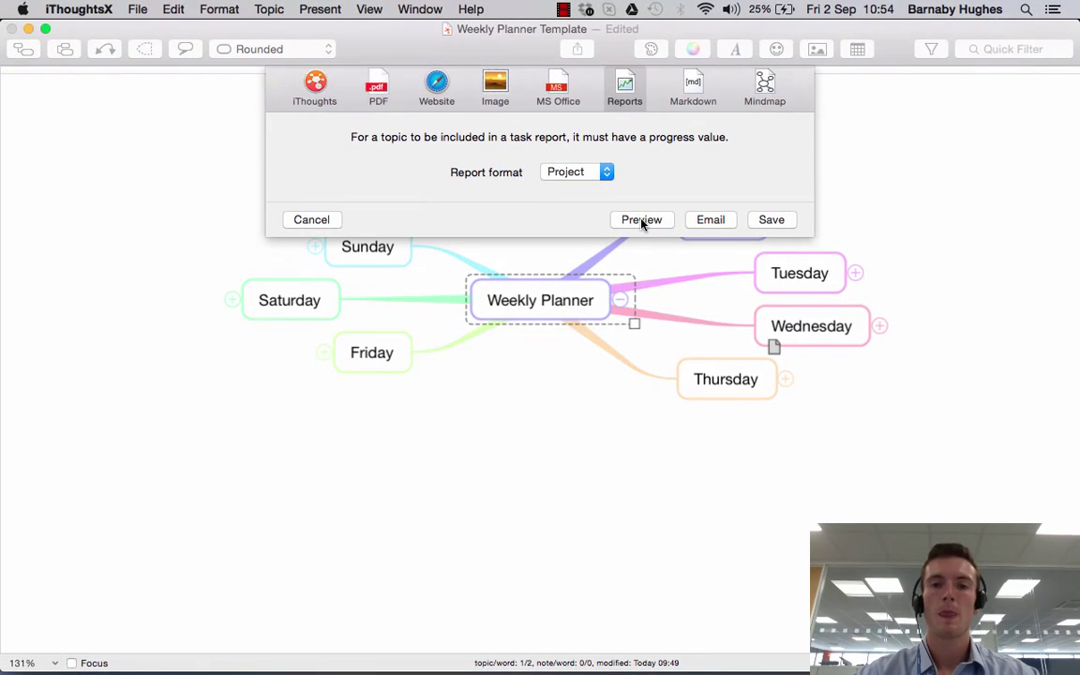
pyautogui.click(641, 221)
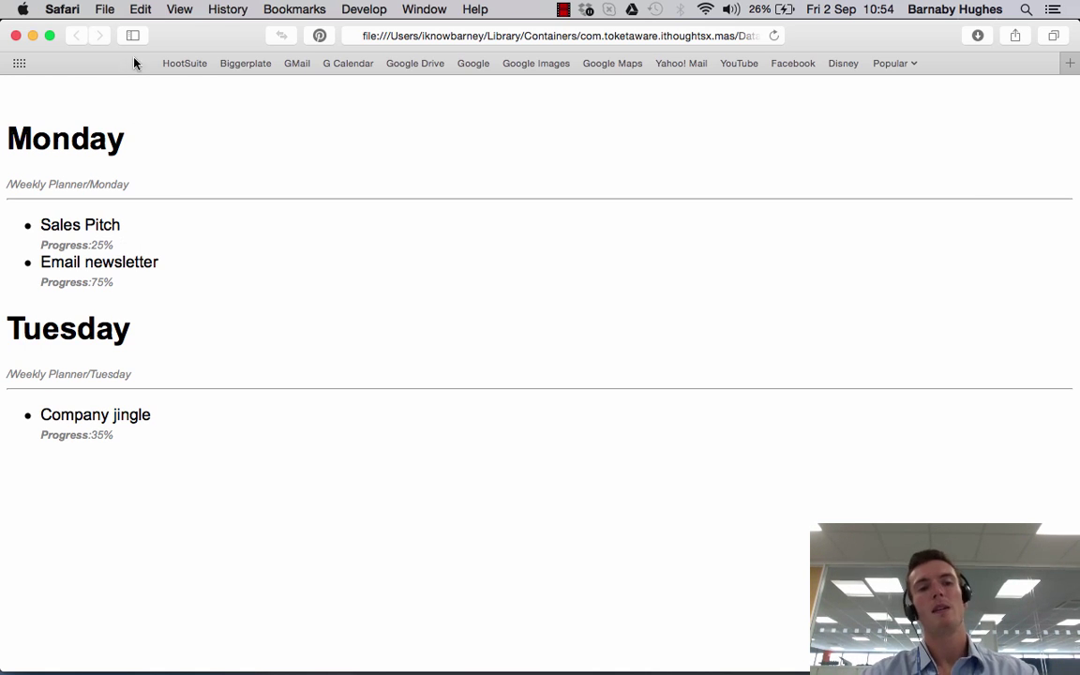
# Close the task report showing Sales Pitch 25%, Email newsletter 75%, Company jingle 35%.
pyautogui.click(14, 36)
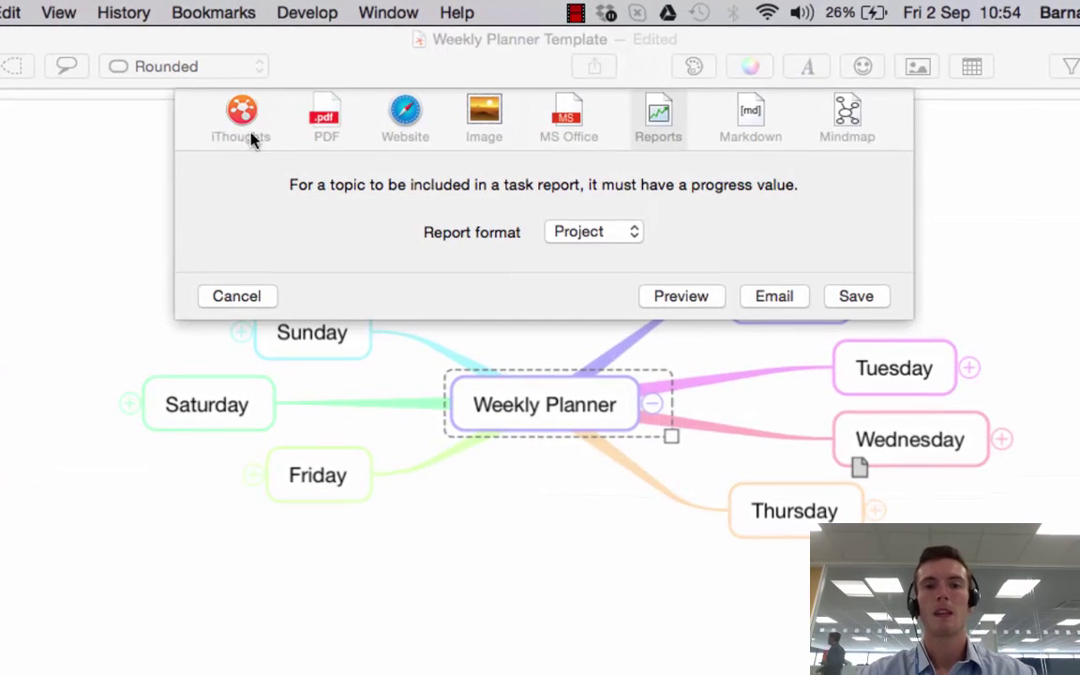
# Review Markdown and Mindmap formats, keeping Freemind/Freeplane (.mm), then cancel the export dialog.
pyautogui.click(754, 125)
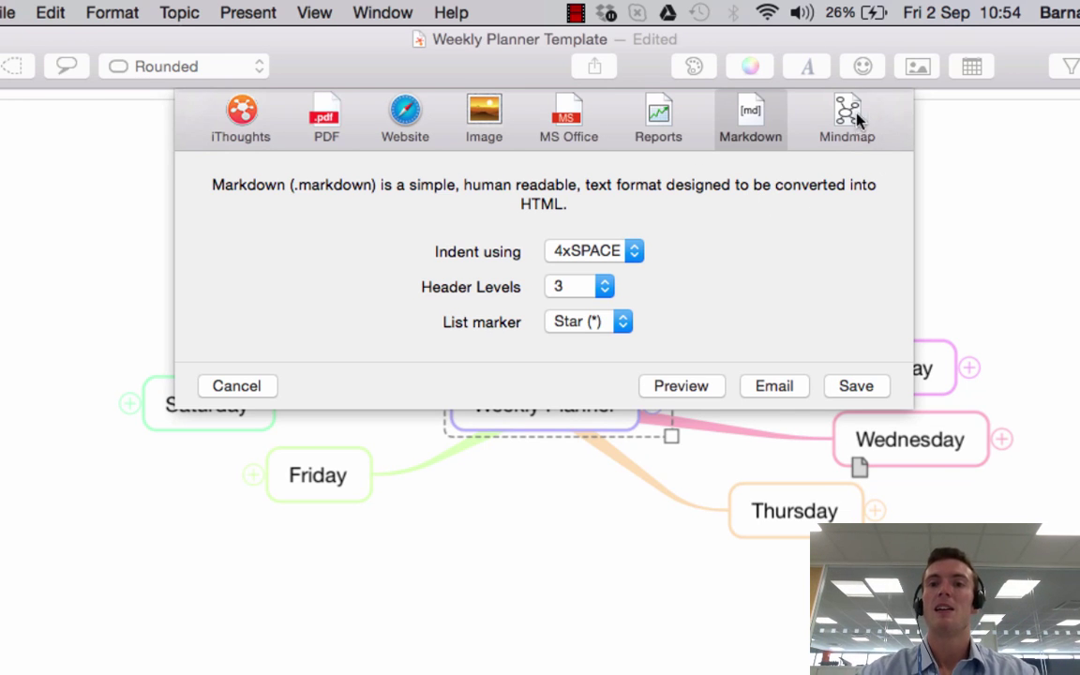
pyautogui.click(848, 117)
pyautogui.click(751, 231)
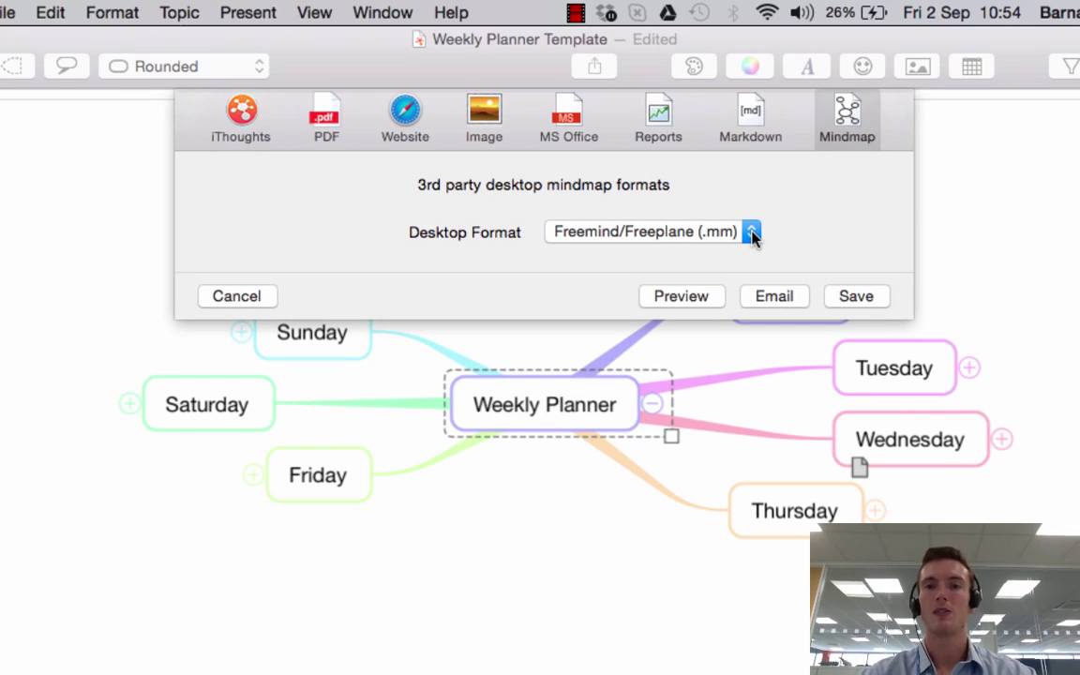
pyautogui.click(752, 233)
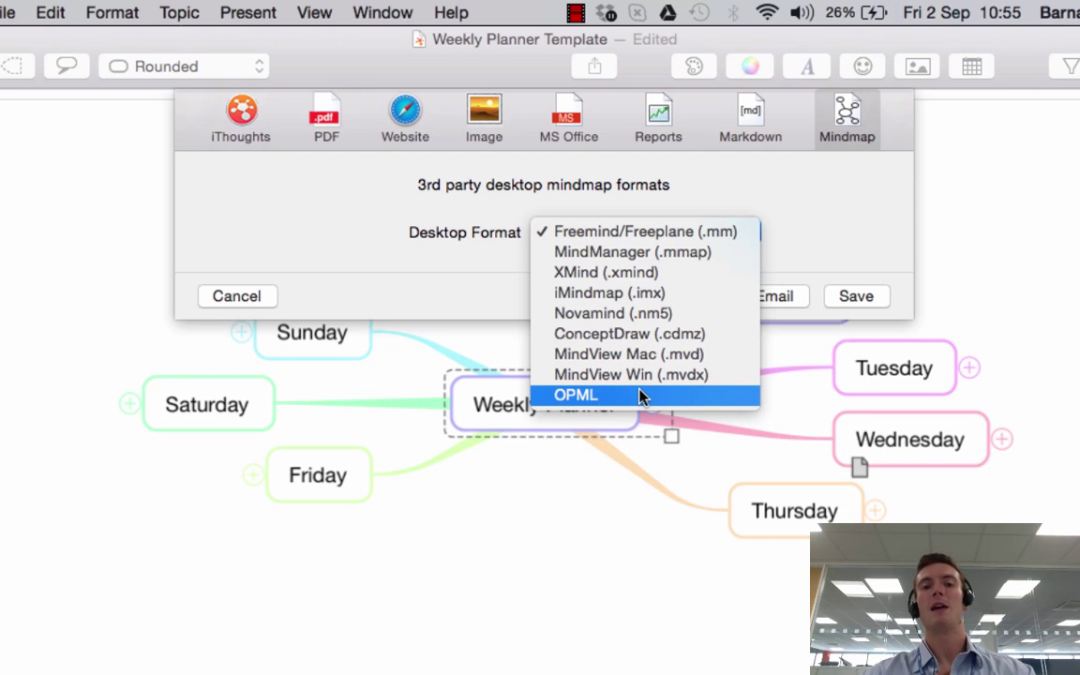
pyautogui.click(811, 191)
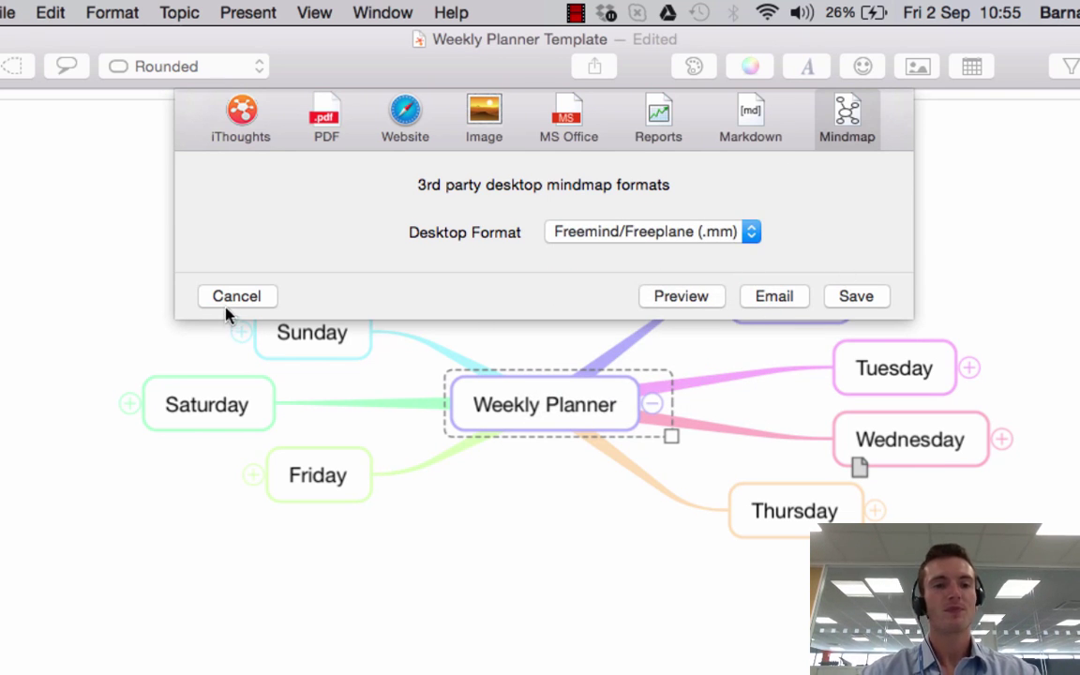
pyautogui.click(235, 297)
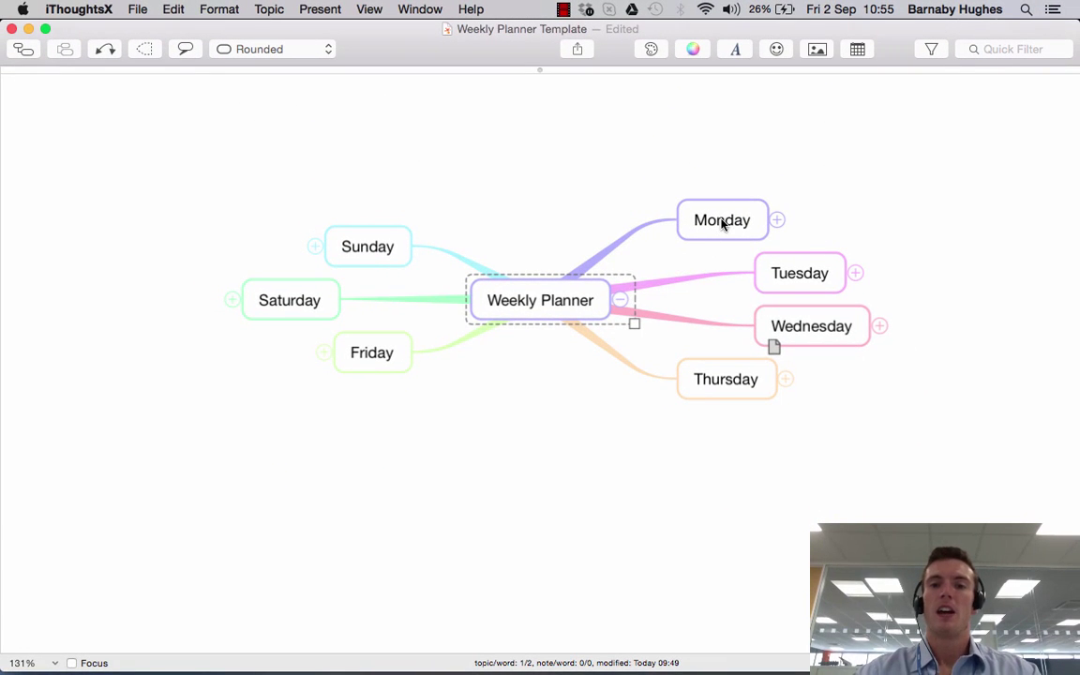
# Select the Monday topic and bring up File > Share Selected for it.
pyautogui.click(723, 223)
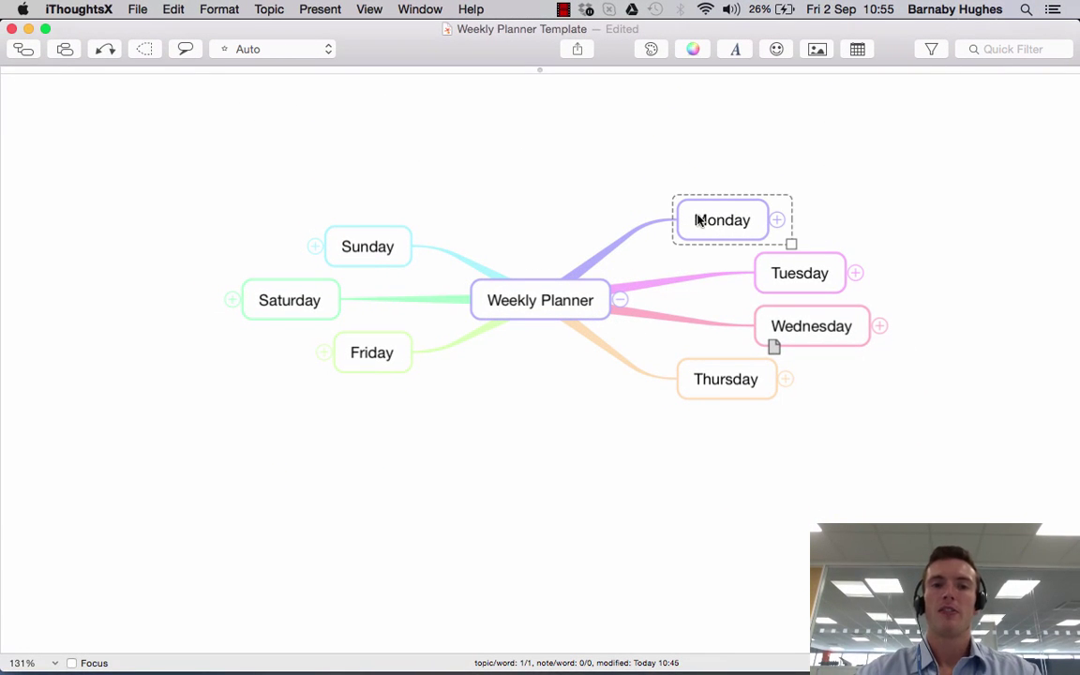
pyautogui.click(138, 10)
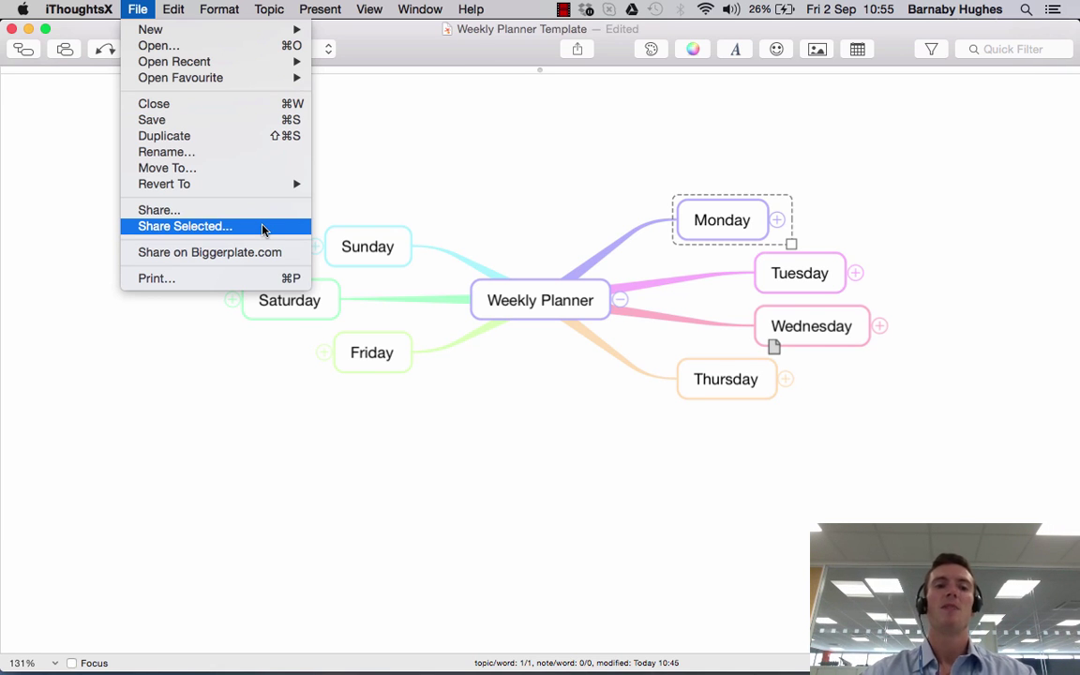
# Select the central Weekly Planner topic and start sharing it on Biggerplate.com.
pyautogui.click(526, 301)
pyautogui.click(525, 301)
pyautogui.click(137, 10)
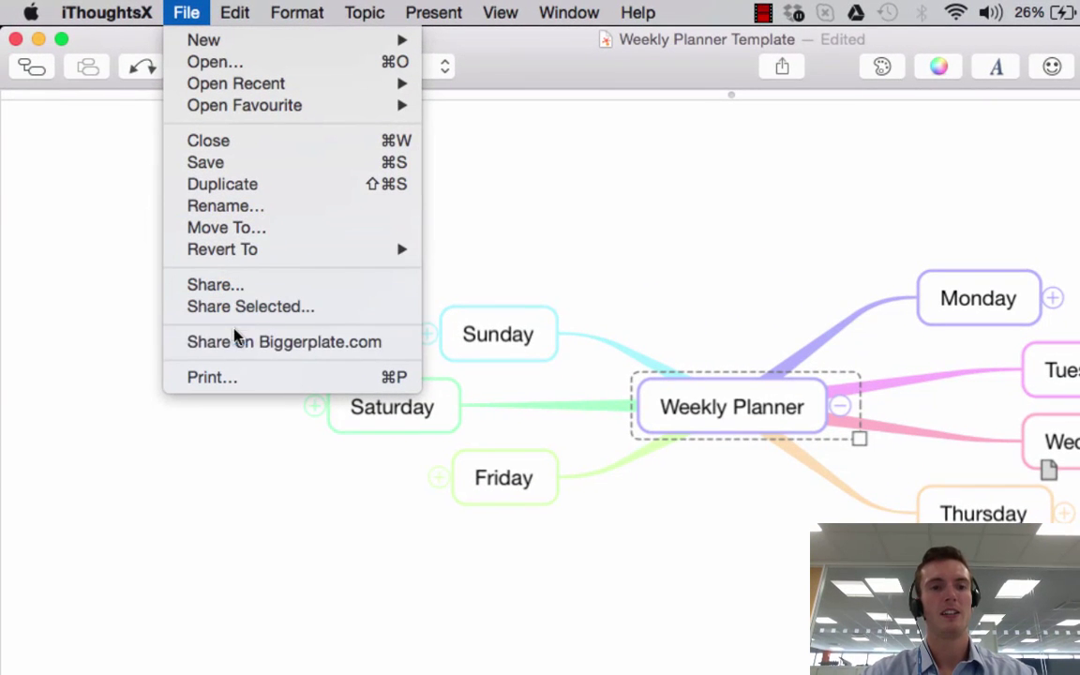
pyautogui.click(235, 339)
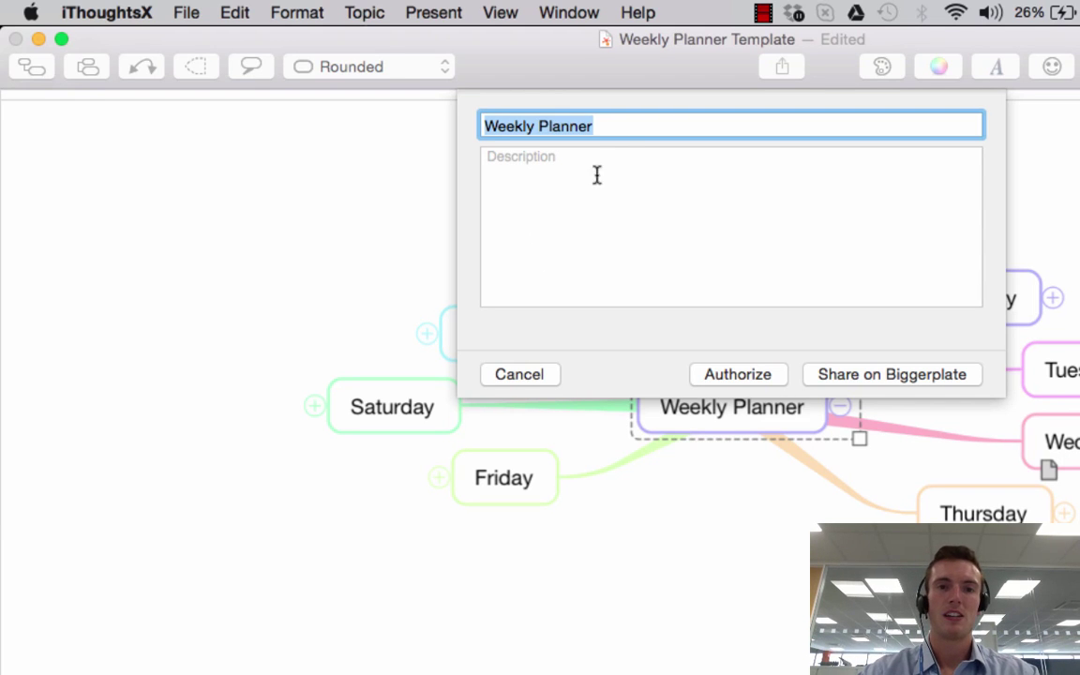
# Enter the description 'This is a simple weekly planner template mind map' and upload the map.
pyautogui.click(574, 169)
pyautogui.write('This a')
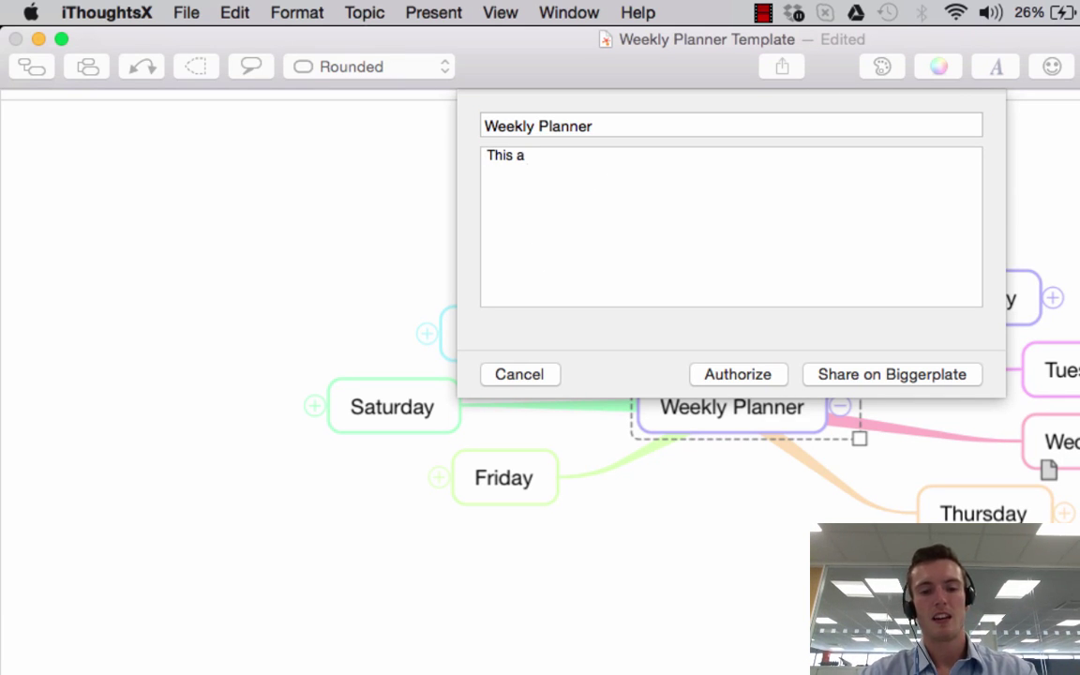
pyautogui.press('BackSpace')
pyautogui.press('BackSpace')
pyautogui.write('is a s')
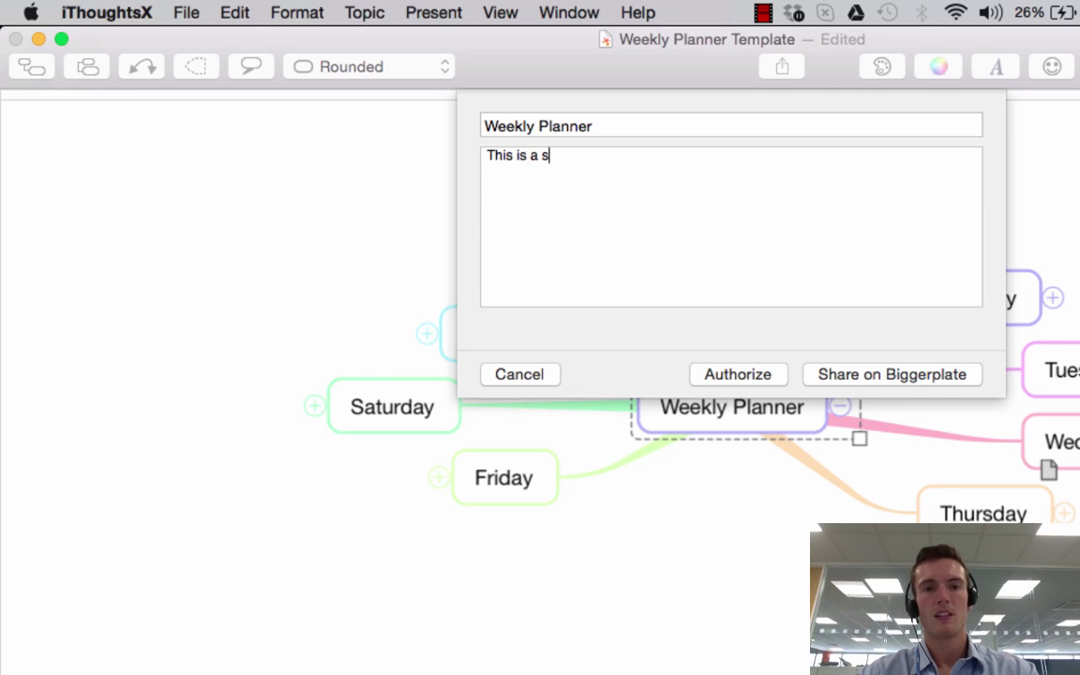
pyautogui.write('imple weekly p')
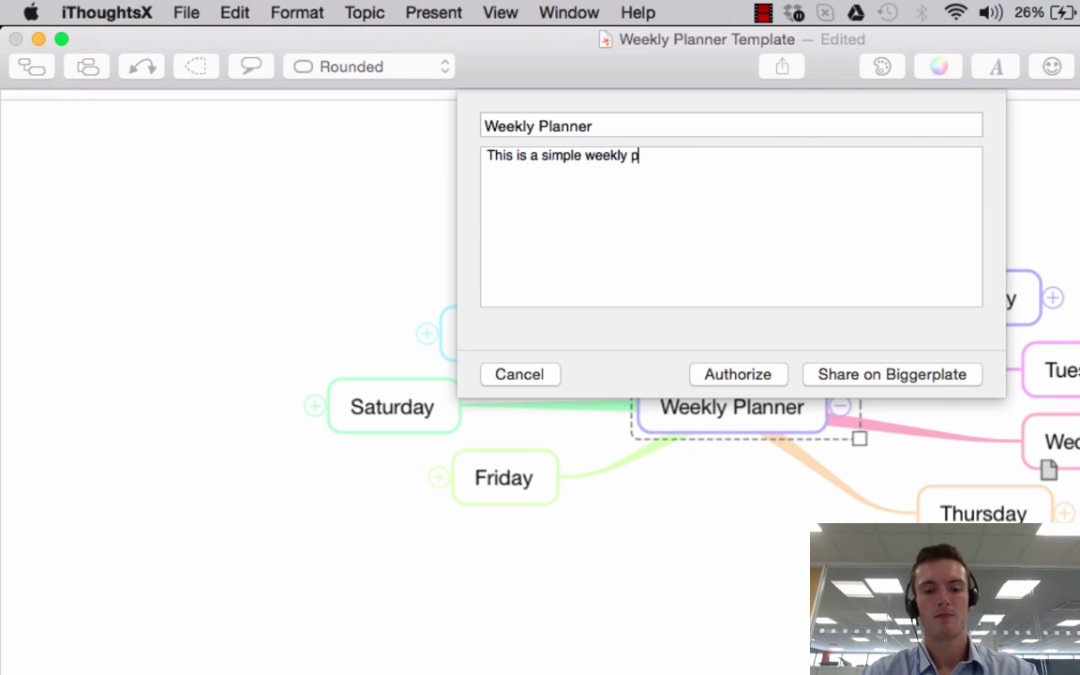
pyautogui.write('lanner template m')
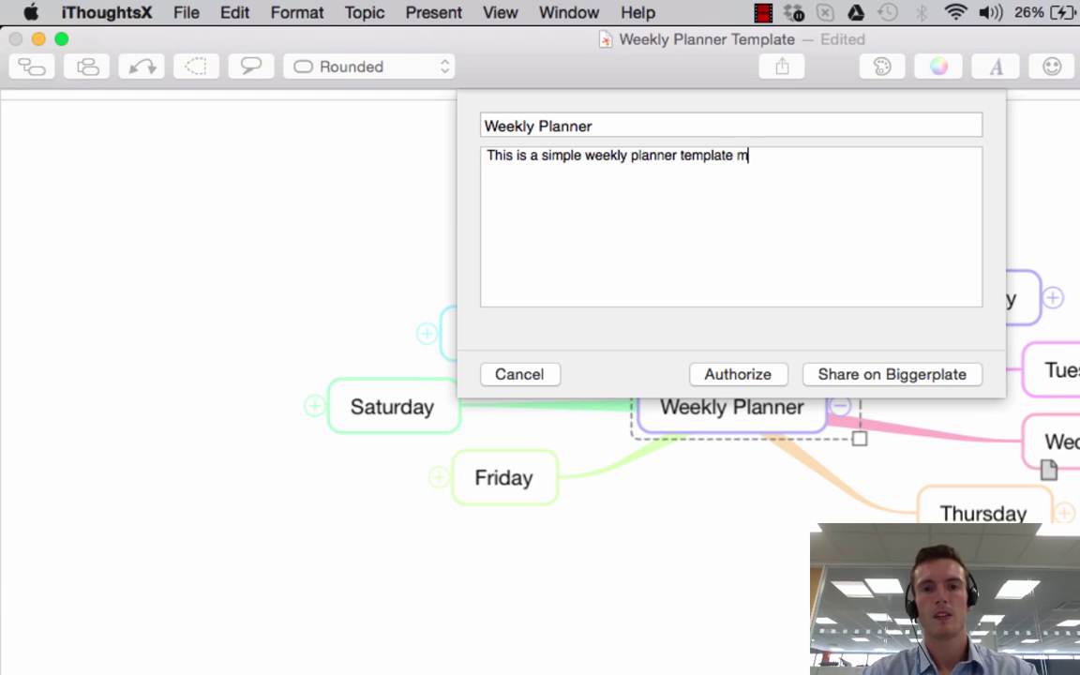
pyautogui.write('ind map')
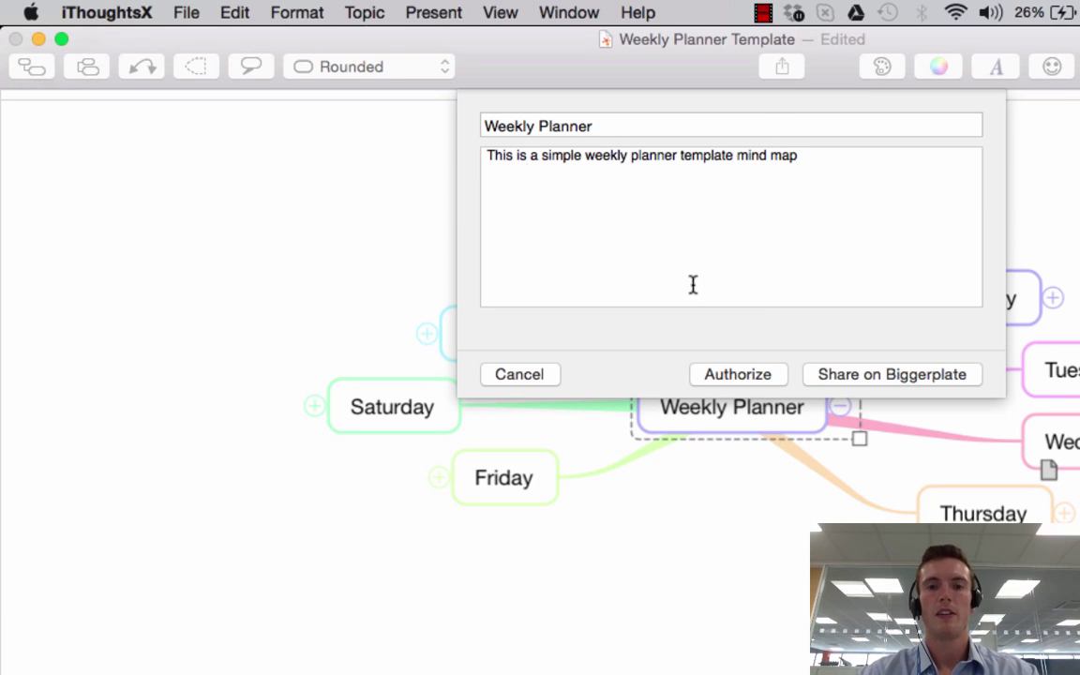
pyautogui.click(884, 375)
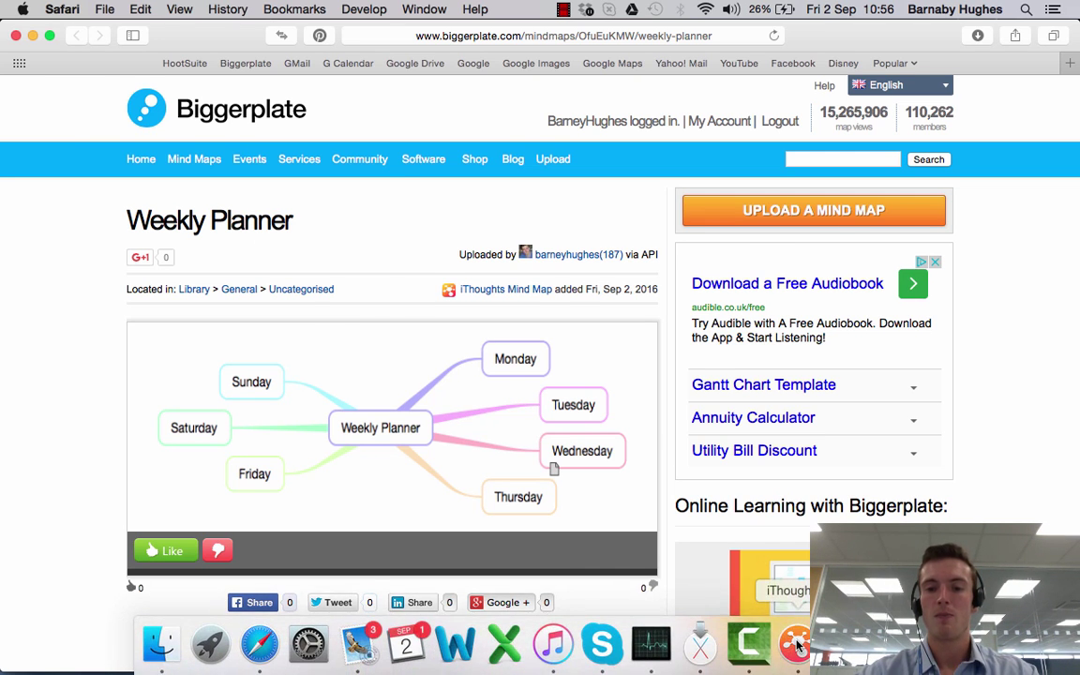
# Switch from the published Biggerplate page back to the Weekly Planner map in iThoughtsX.
pyautogui.click(784, 647)
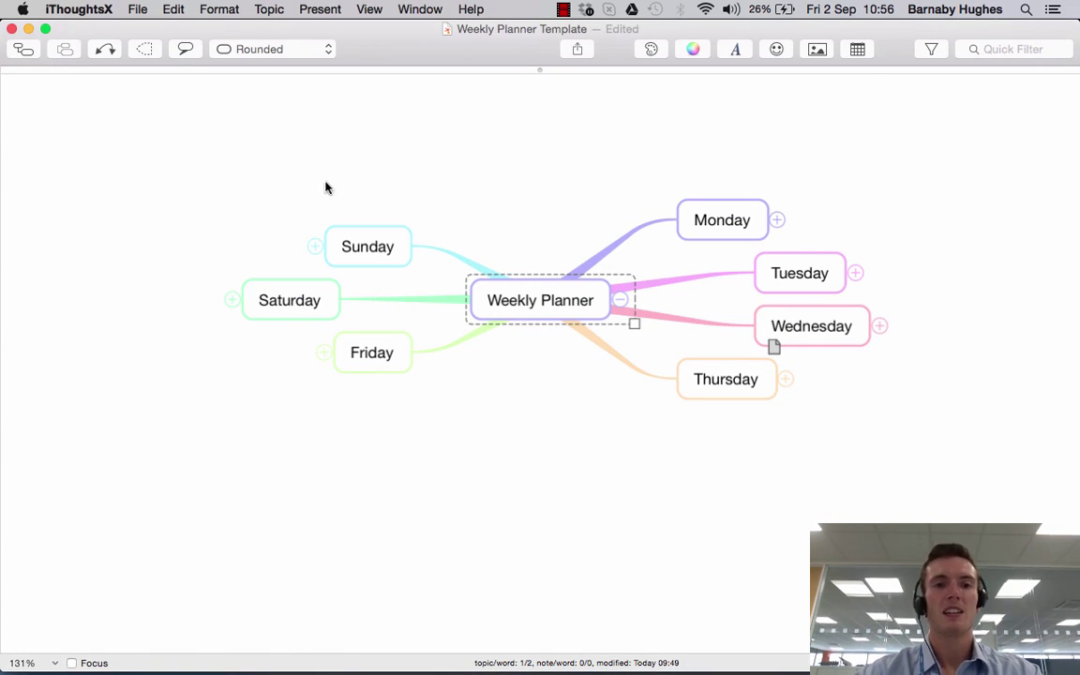
# Open and cancel the File > Share export settings, then reopen File for Share on Biggerplate.com.
pyautogui.click(137, 10)
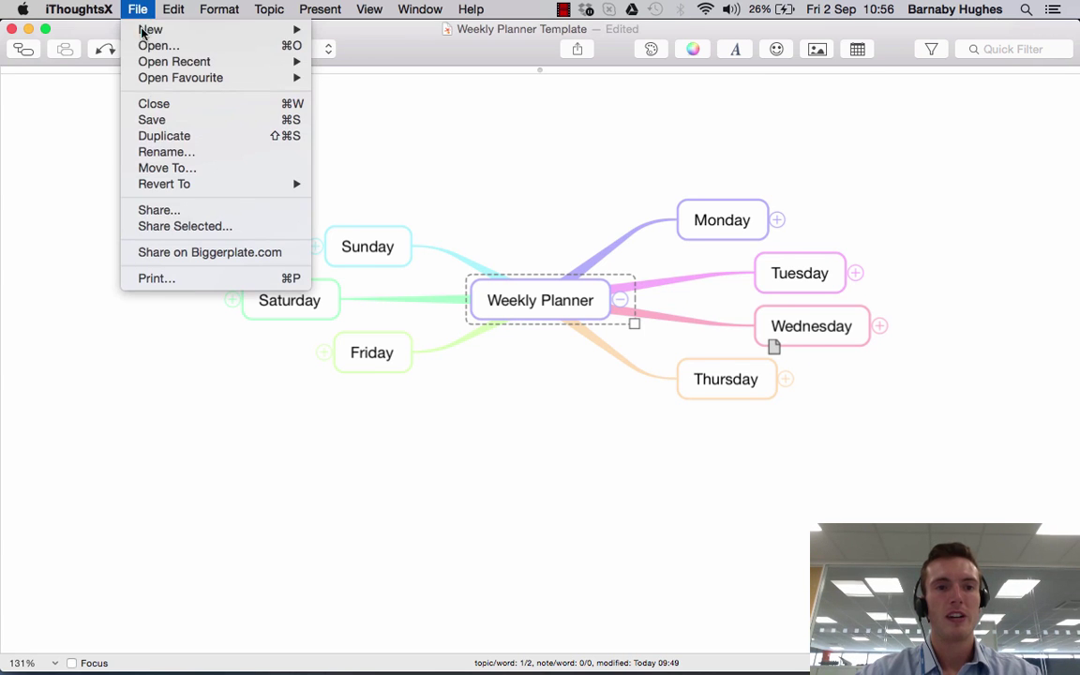
pyautogui.click(149, 211)
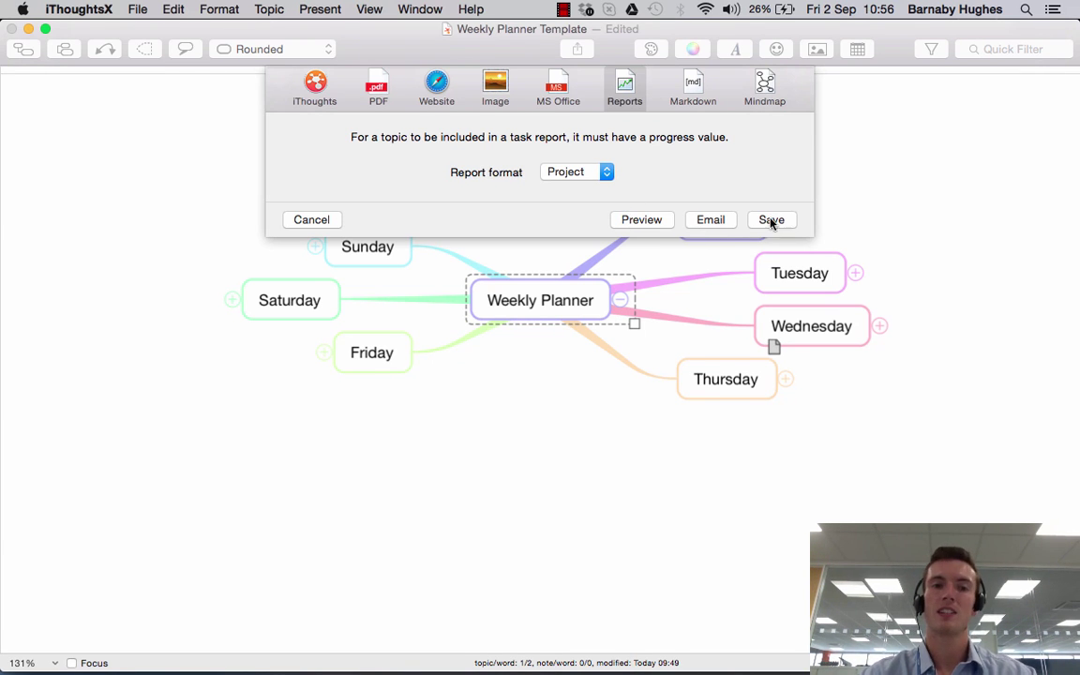
pyautogui.click(312, 219)
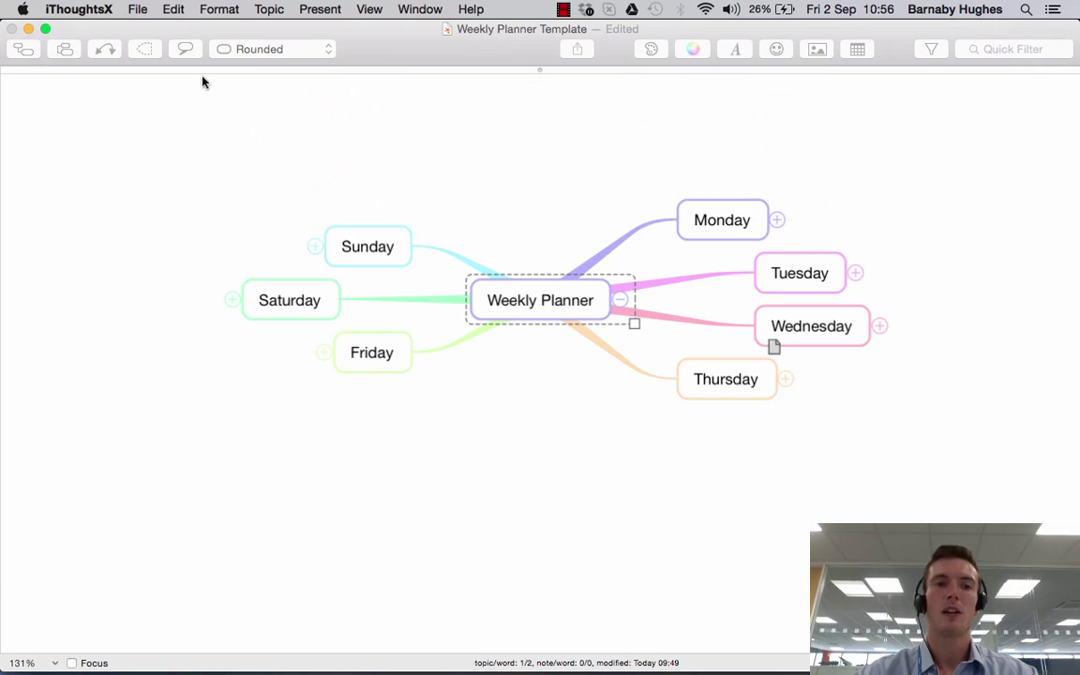
pyautogui.click(137, 10)
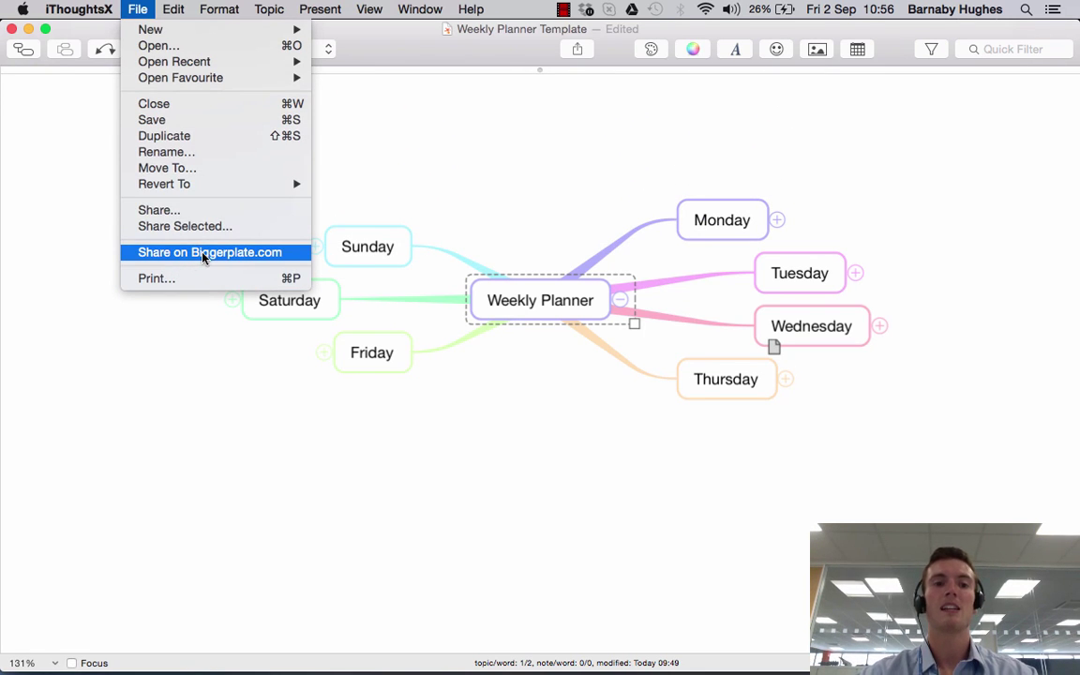